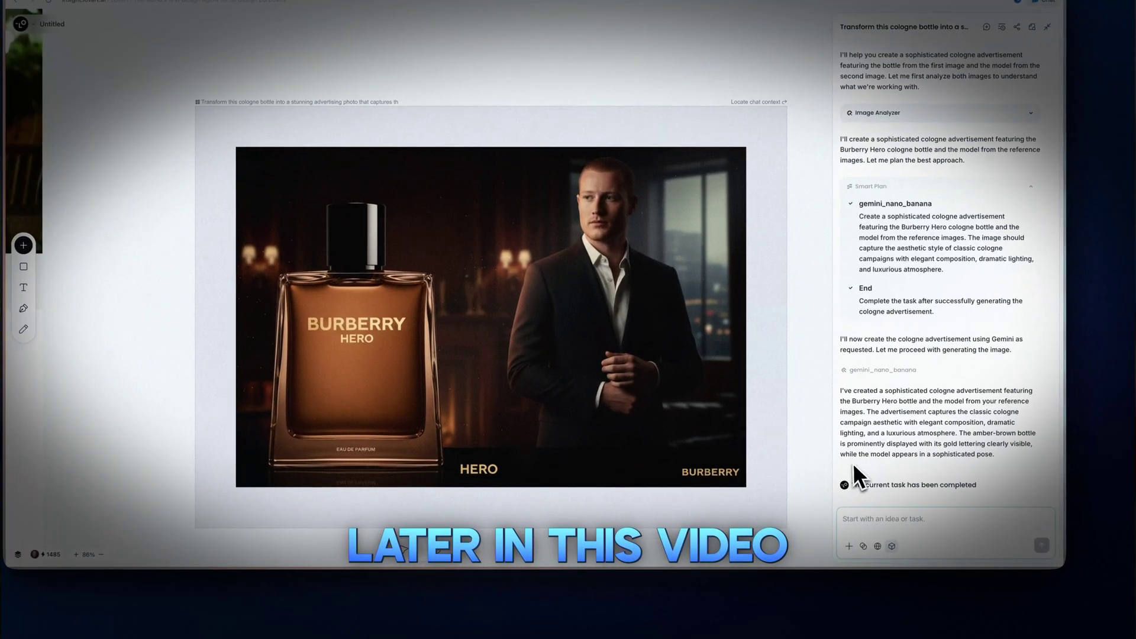
Begin writing a chat request with "let's make the sunset" for the cologne ad
{"action": "type", "text": "let"}
{"action": "type", "text": "'s make the sunset"}
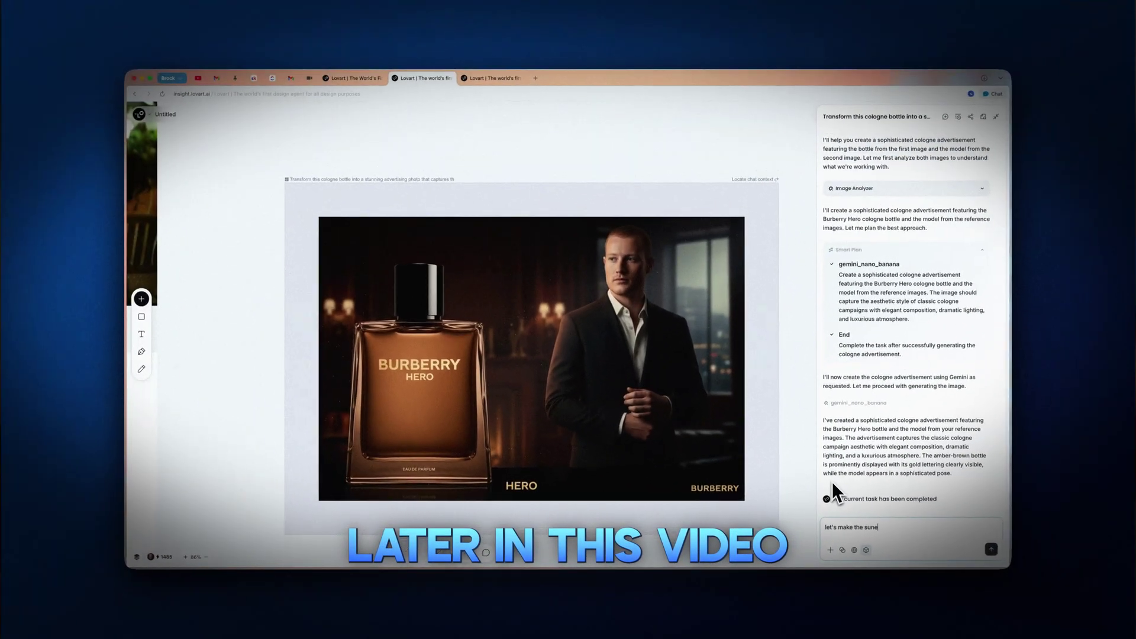
{"action": "type", "text": " more"}
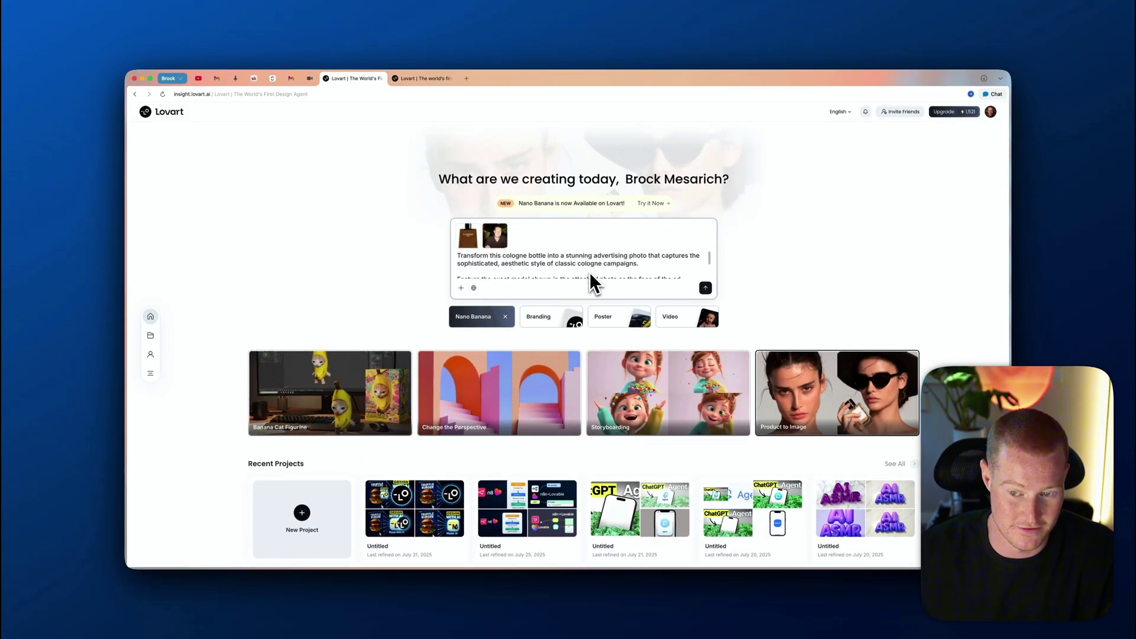
Review the prompt for a classic cologne campaign photo using Gemini Nano Banana, and submit it with the attached bottle and model photos
{"action": "scroll", "coordinate": [590, 274], "scroll_direction": "down", "scroll_amount": 2}
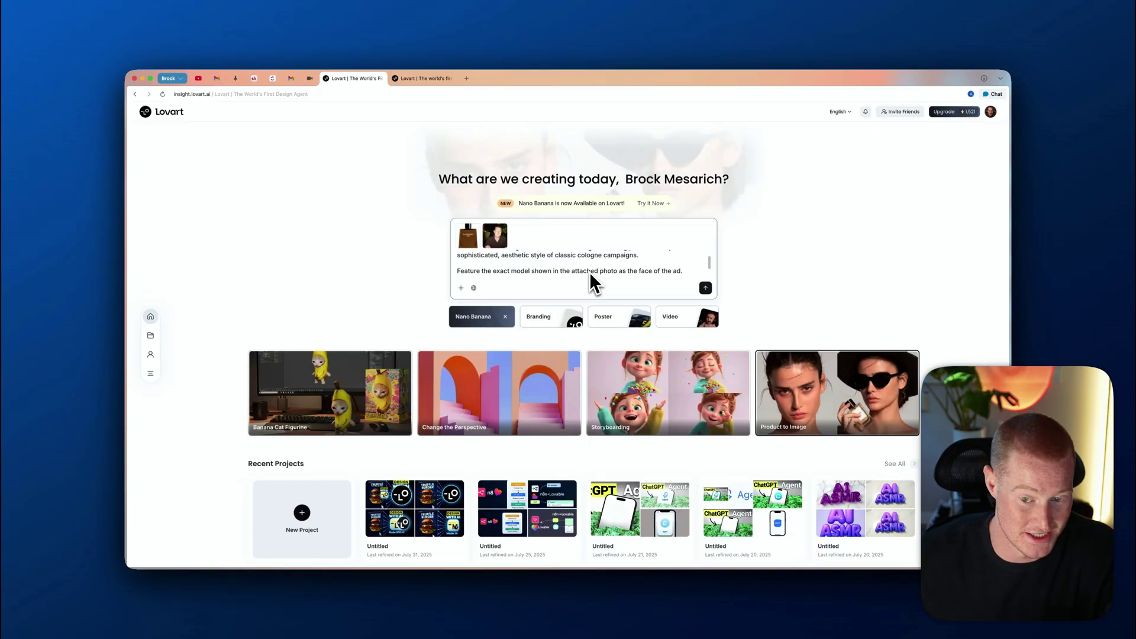
{"action": "scroll", "coordinate": [592, 283], "scroll_direction": "down", "scroll_amount": 1}
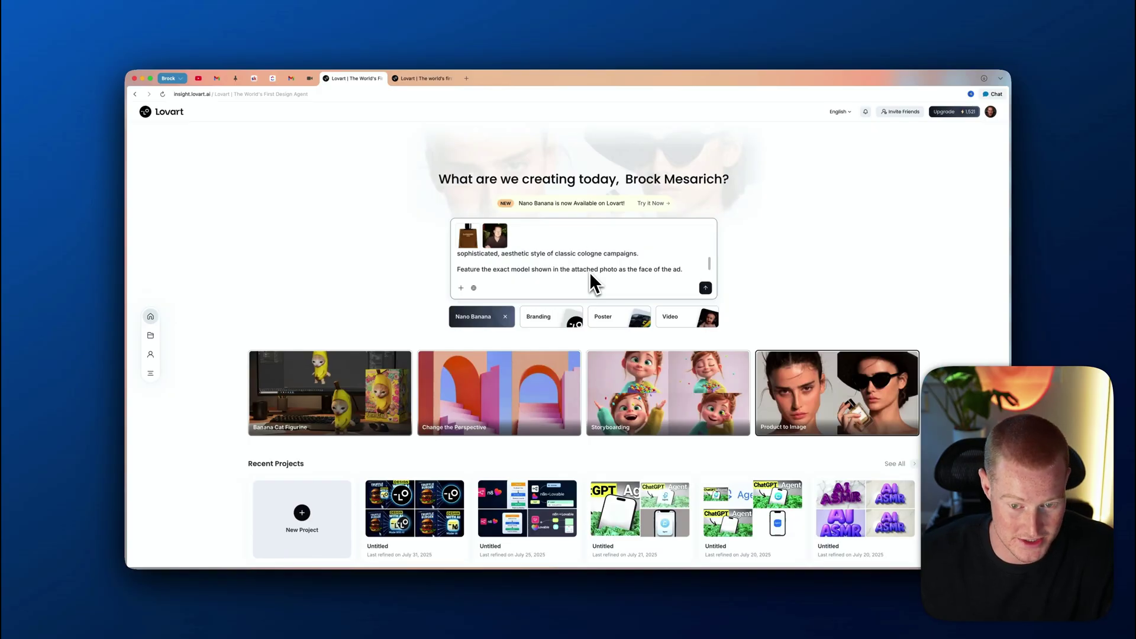
{"action": "scroll", "coordinate": [542, 270], "scroll_direction": "down", "scroll_amount": 1}
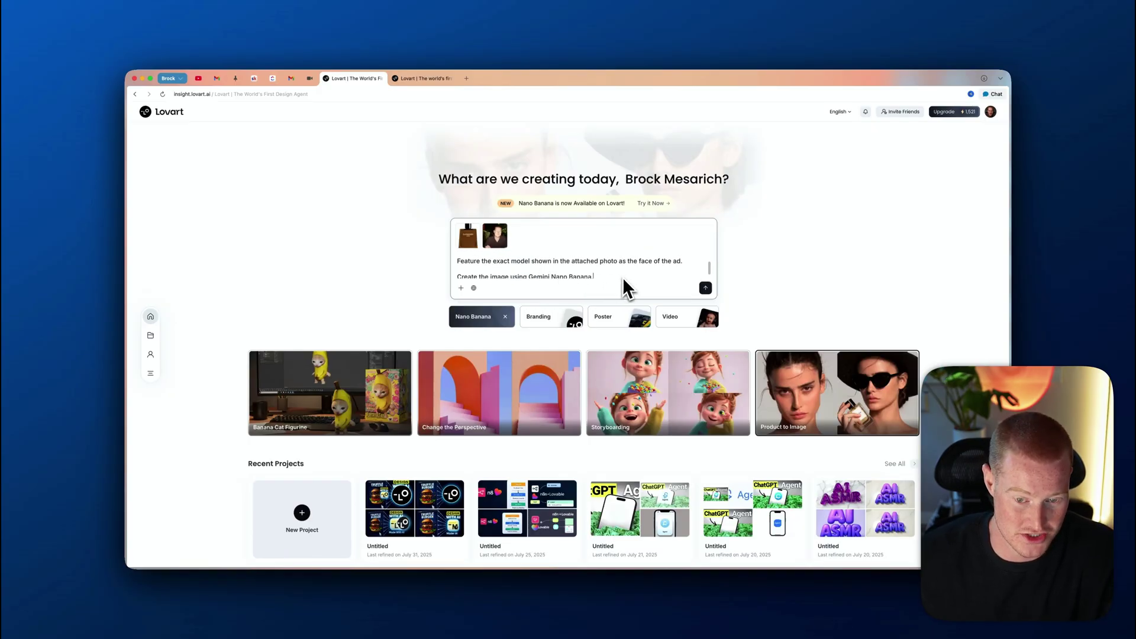
{"action": "scroll", "coordinate": [623, 277], "scroll_direction": "down", "scroll_amount": 1}
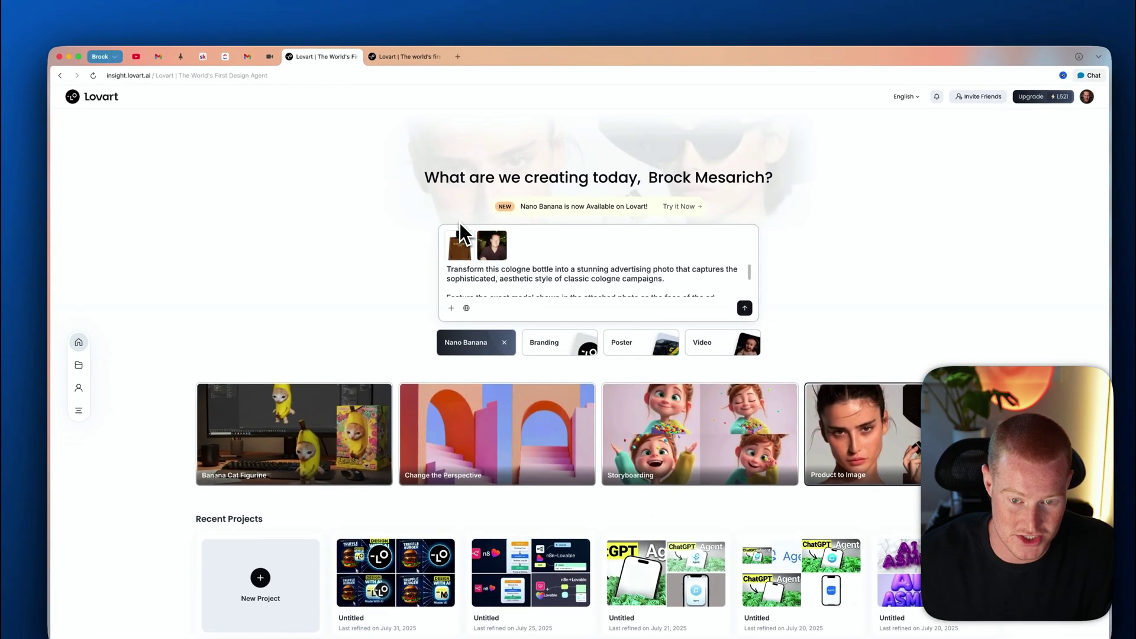
{"action": "scroll", "coordinate": [461, 225], "scroll_direction": "up", "scroll_amount": 5}
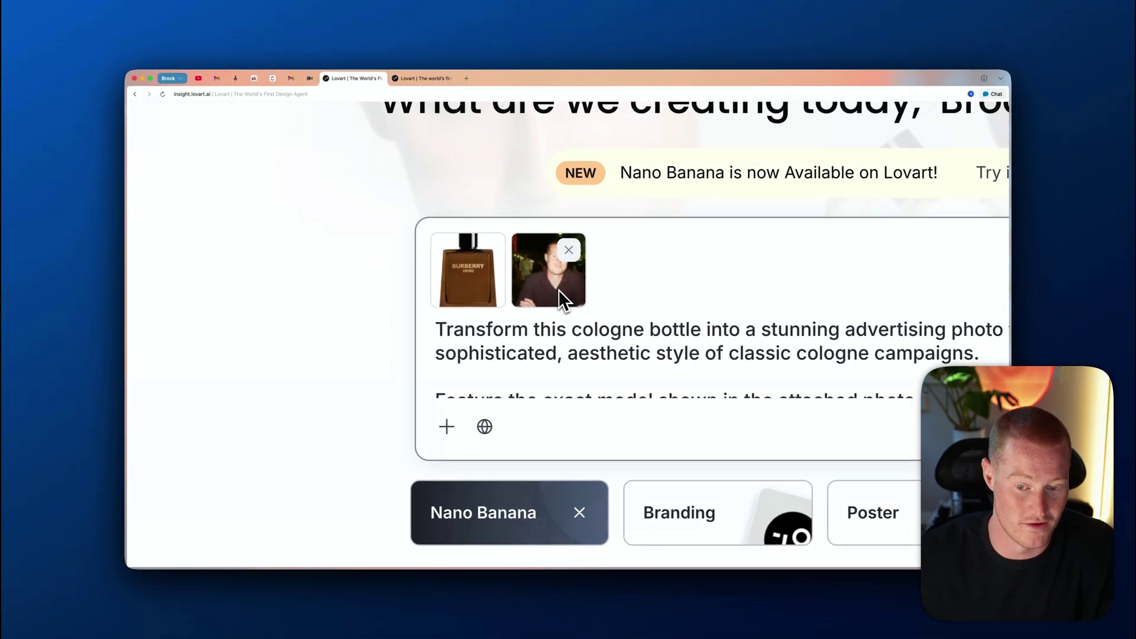
{"action": "scroll", "coordinate": [559, 289], "scroll_direction": "down", "scroll_amount": 5}
{"action": "scroll", "coordinate": [581, 264], "scroll_direction": "down", "scroll_amount": 3}
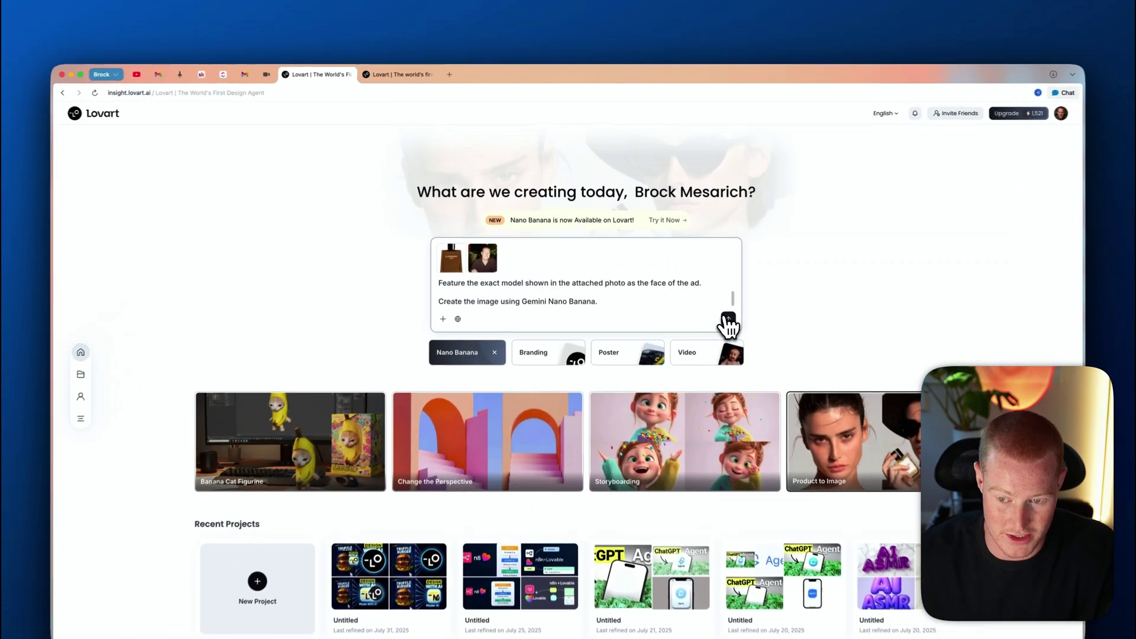
{"action": "left_click", "coordinate": [705, 288]}
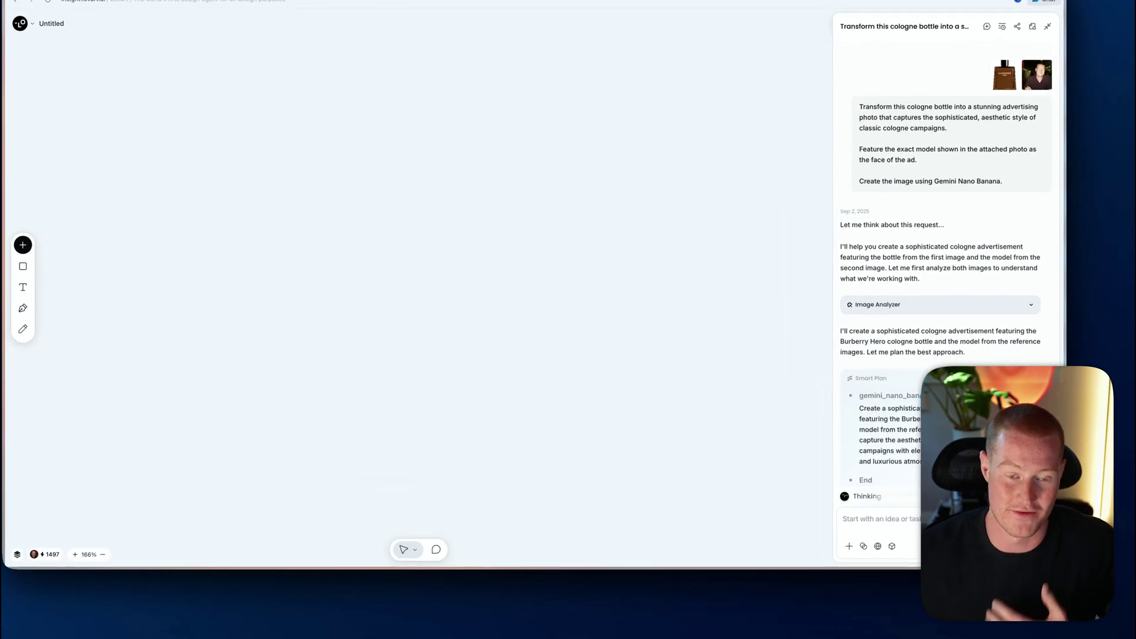
Inspect the generated Burberry Hero ad up close and browse the available image generation models
{"action": "left_click", "coordinate": [850, 547]}
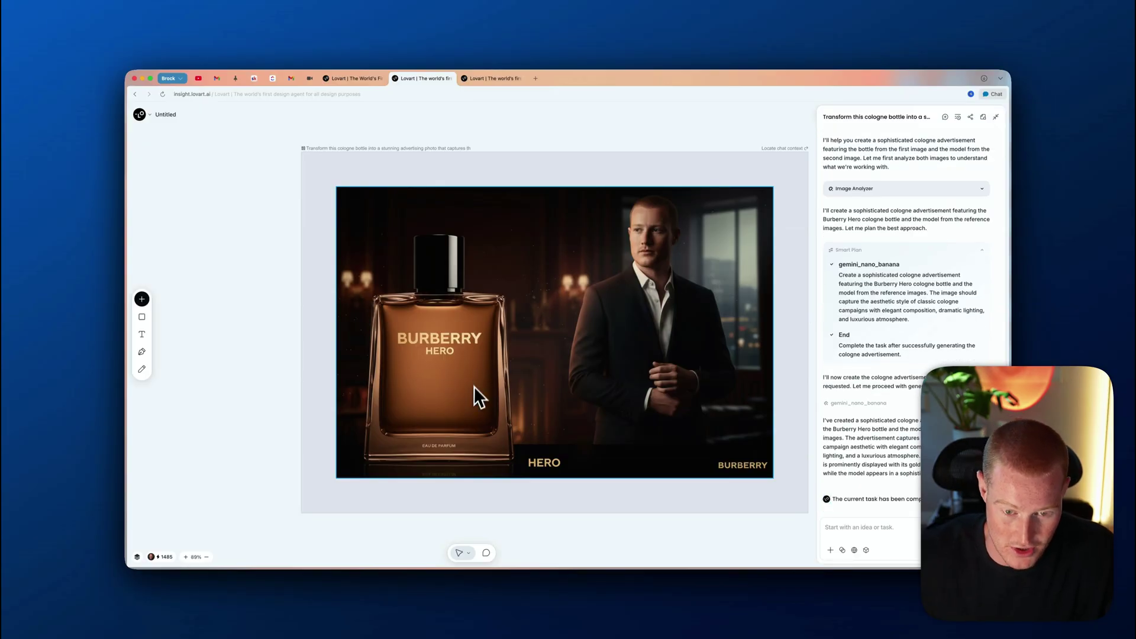
{"action": "scroll", "coordinate": [454, 320], "scroll_direction": "down", "scroll_amount": 3}
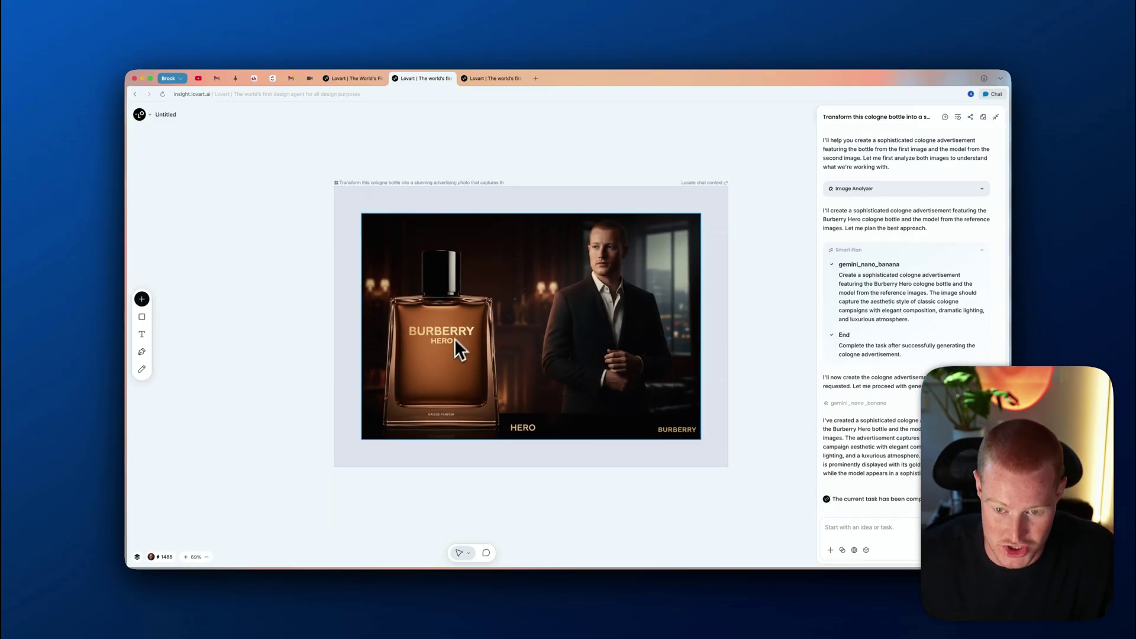
{"action": "scroll", "coordinate": [609, 293], "scroll_direction": "up", "scroll_amount": 4}
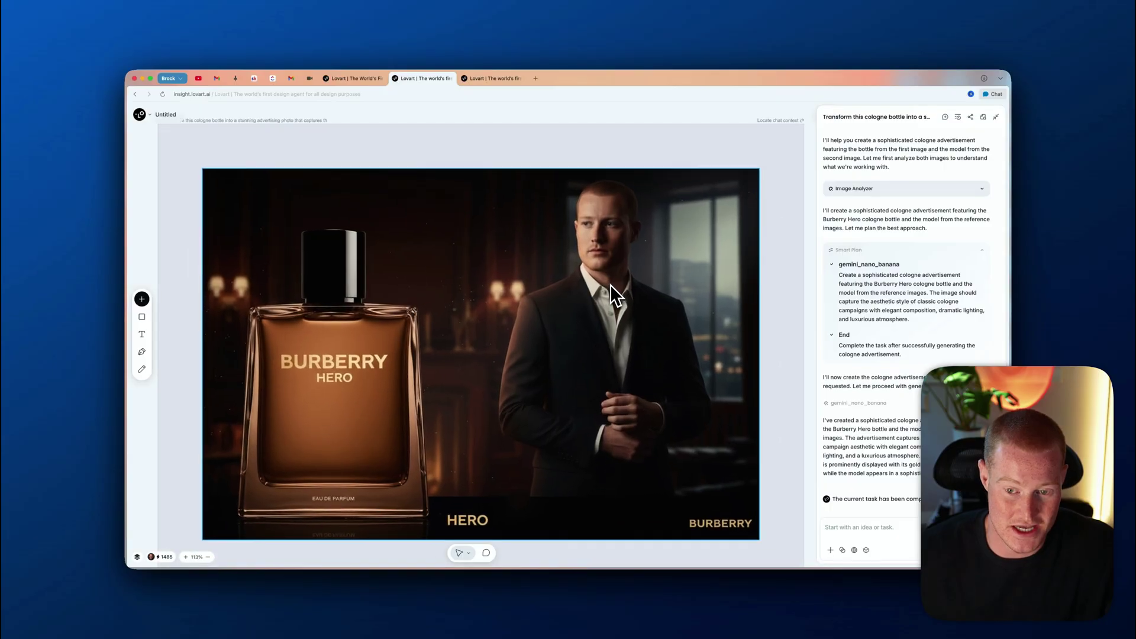
{"action": "scroll", "coordinate": [610, 285], "scroll_direction": "down", "scroll_amount": 1}
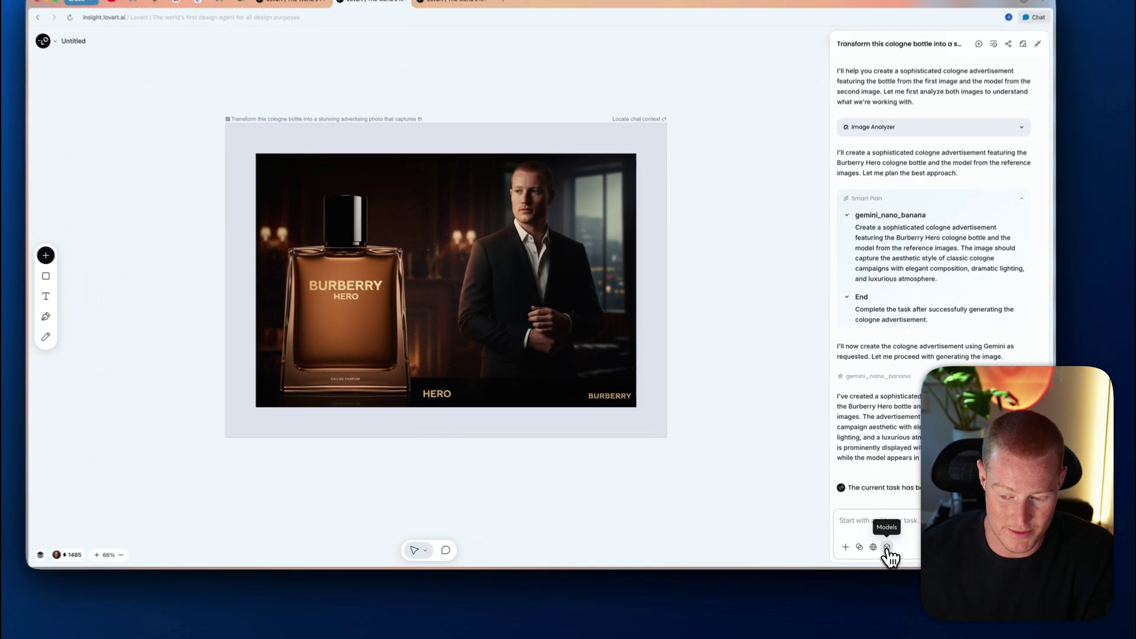
{"action": "left_click", "coordinate": [866, 552]}
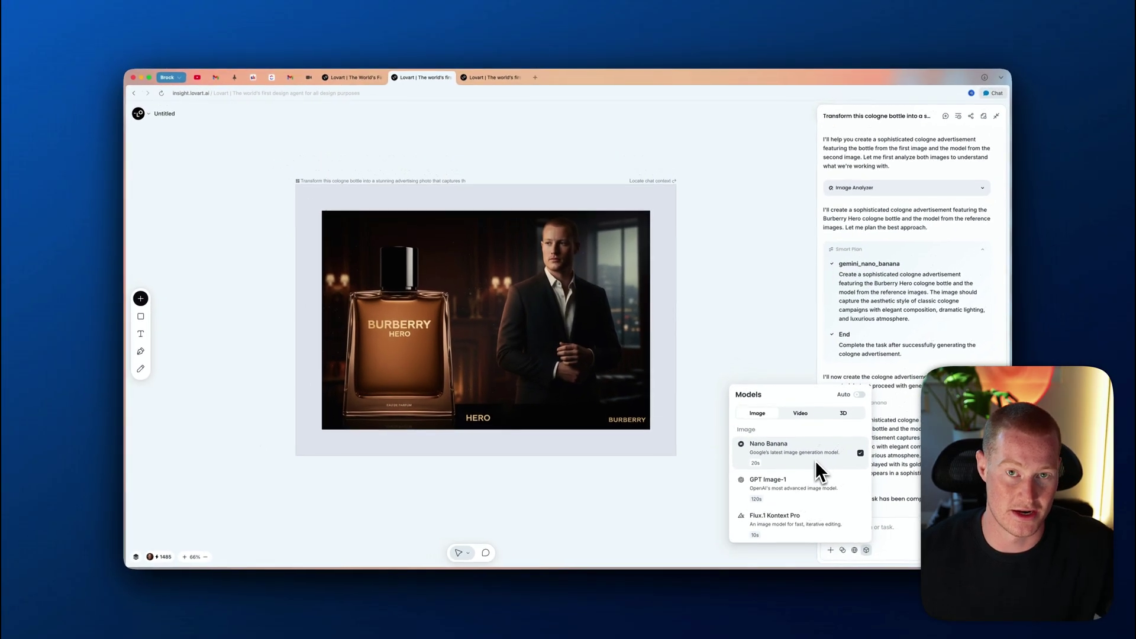
{"action": "scroll", "coordinate": [811, 457], "scroll_direction": "down", "scroll_amount": 2}
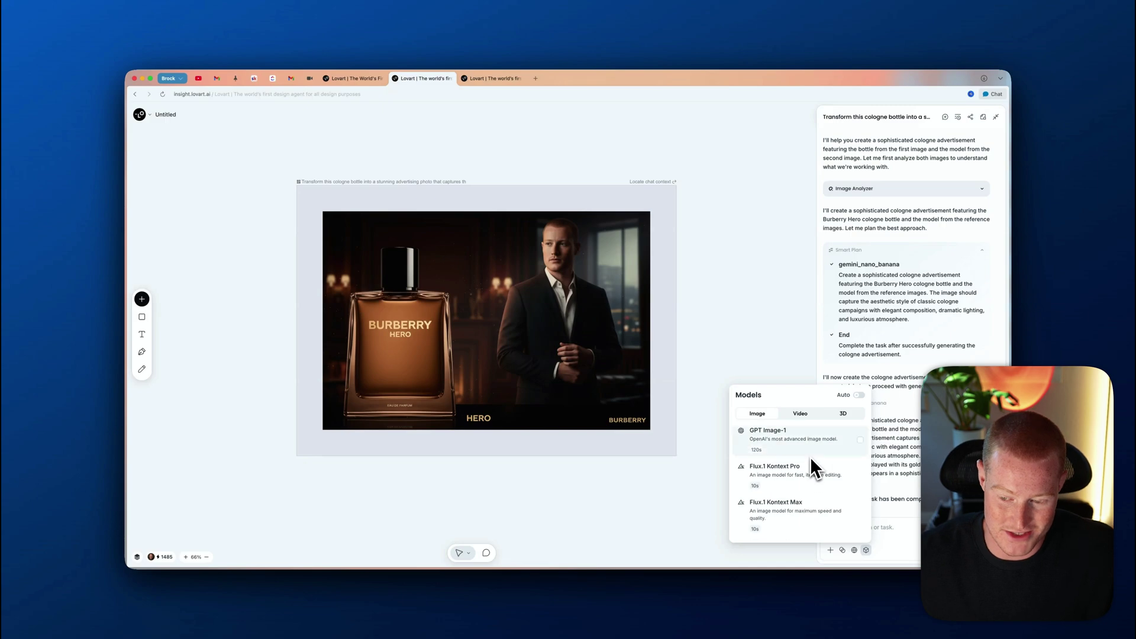
{"action": "scroll", "coordinate": [810, 456], "scroll_direction": "down", "scroll_amount": 4}
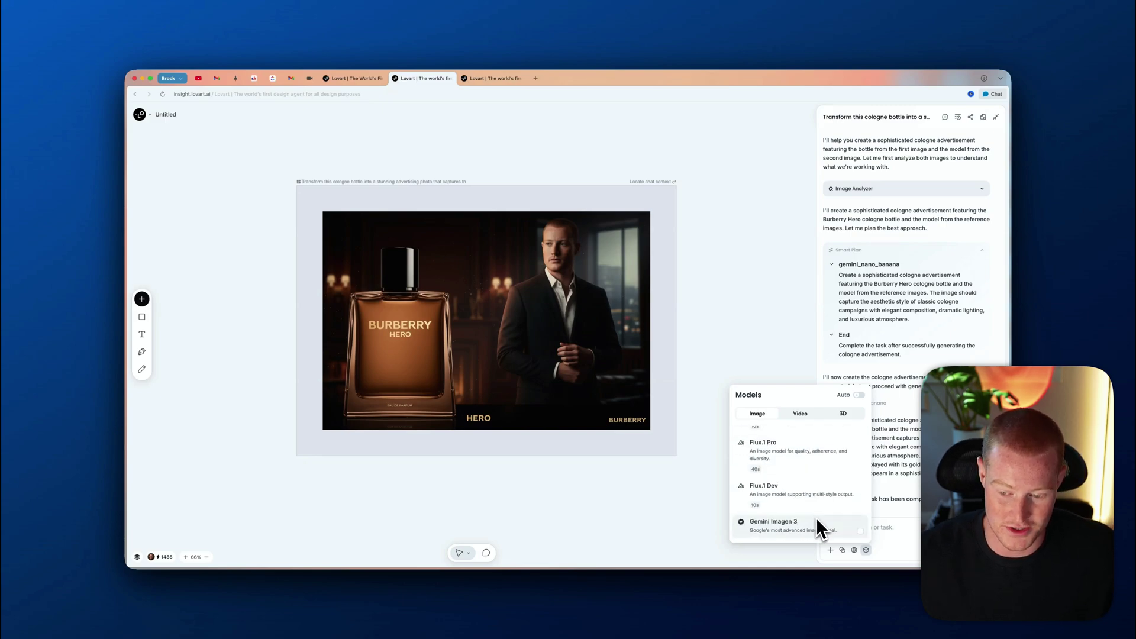
{"action": "scroll", "coordinate": [817, 520], "scroll_direction": "up", "scroll_amount": 3}
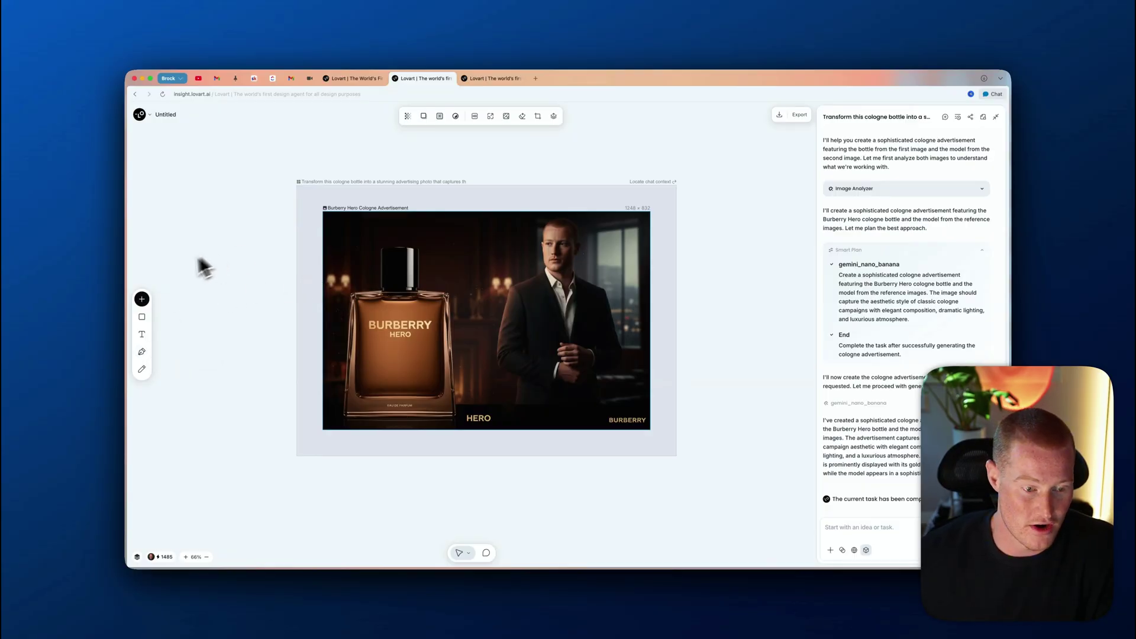
Upload the original model photo and the Burberry Hero bottle image to the canvas beside the generated ad
{"action": "left_click", "coordinate": [147, 298]}
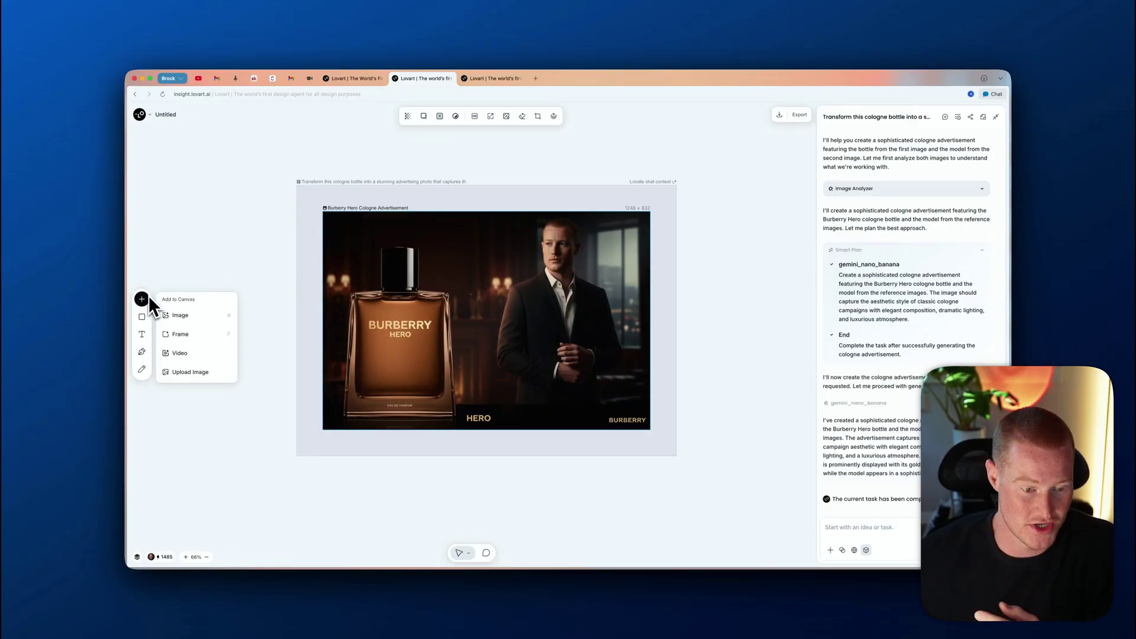
{"action": "scroll", "coordinate": [506, 229], "scroll_direction": "down", "scroll_amount": 6}
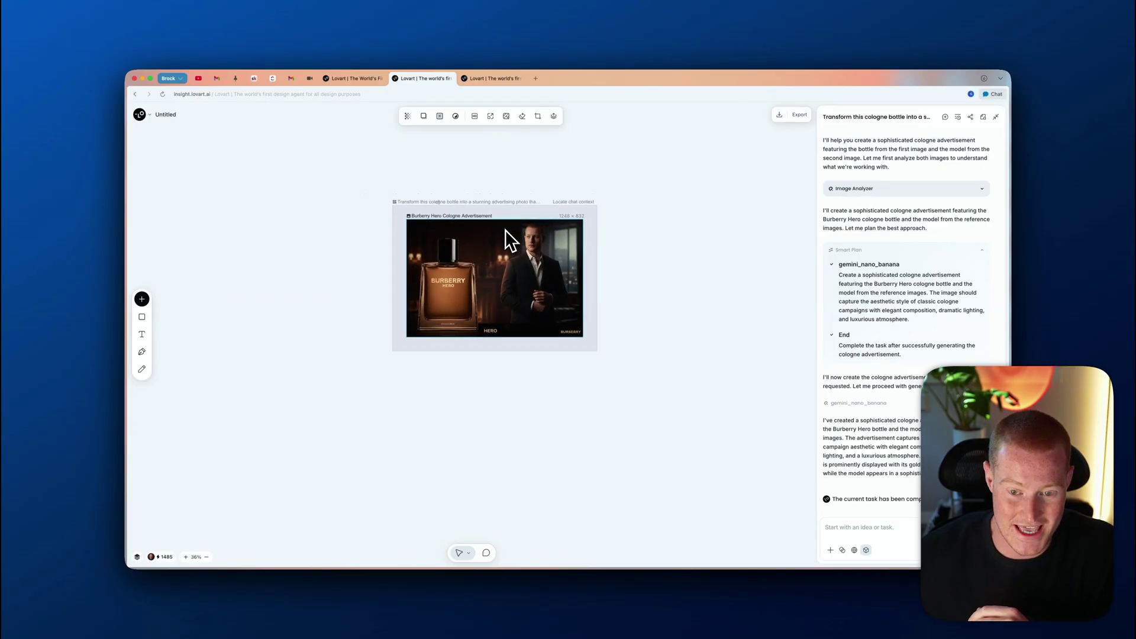
{"action": "scroll", "coordinate": [505, 230], "scroll_direction": "up", "scroll_amount": 4}
{"action": "scroll", "coordinate": [505, 229], "scroll_direction": "up", "scroll_amount": 4}
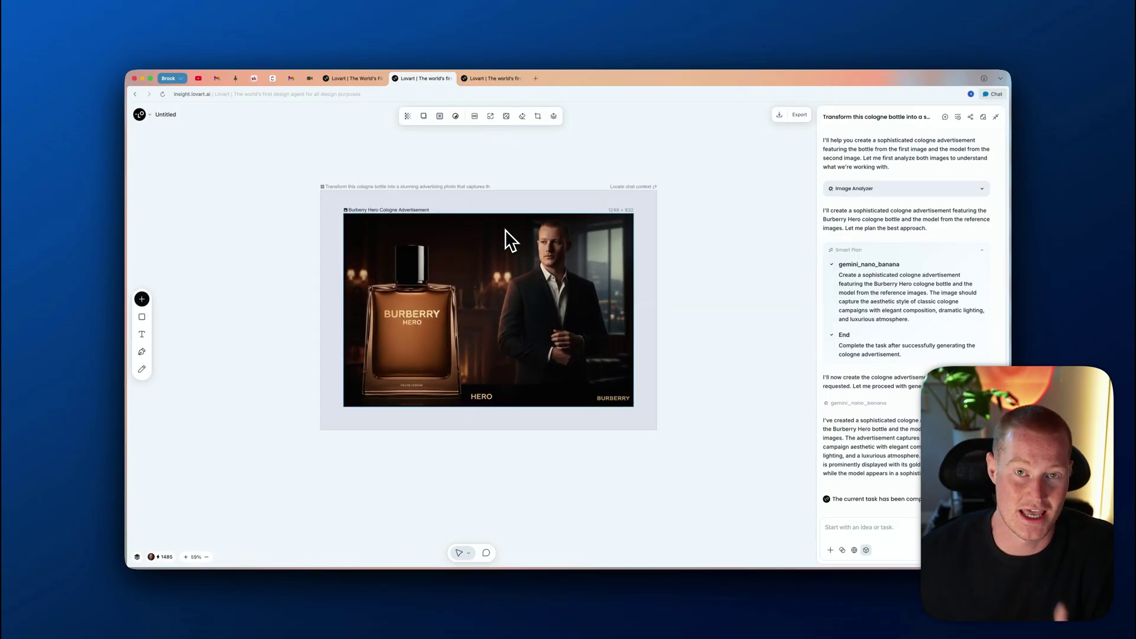
{"action": "scroll", "coordinate": [505, 195], "scroll_direction": "down", "scroll_amount": 3}
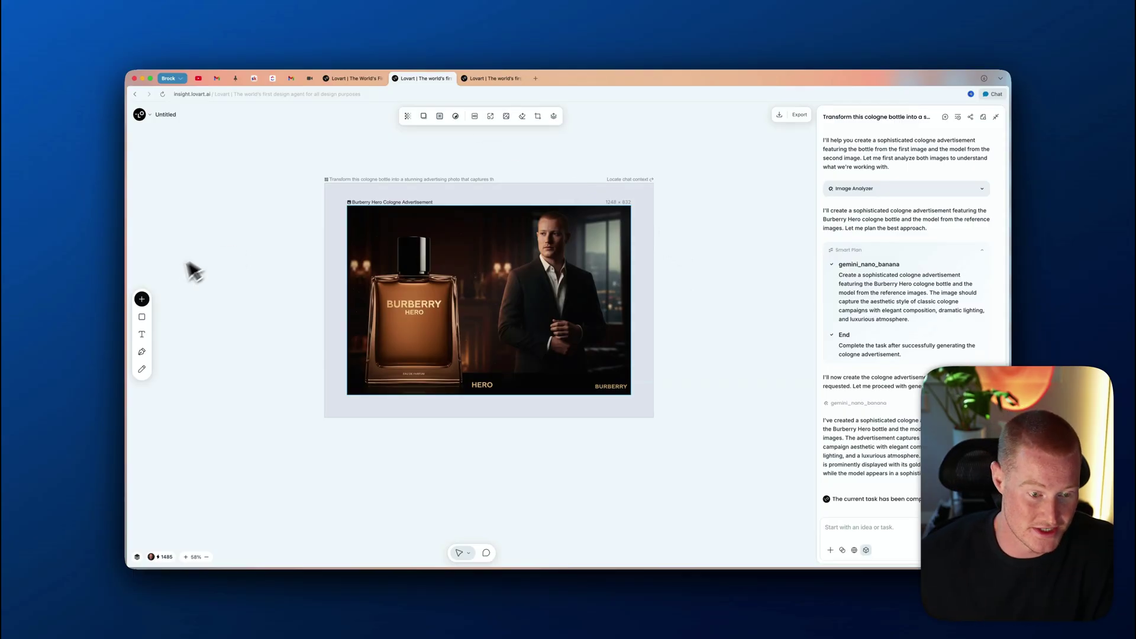
{"action": "left_click", "coordinate": [144, 298]}
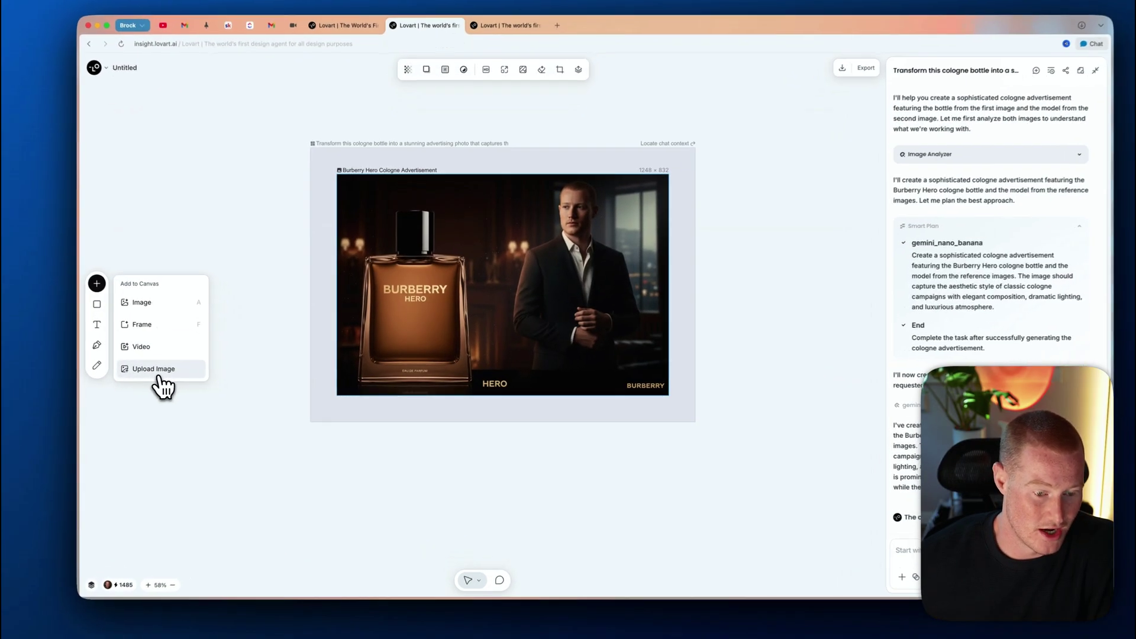
{"action": "left_click", "coordinate": [181, 371]}
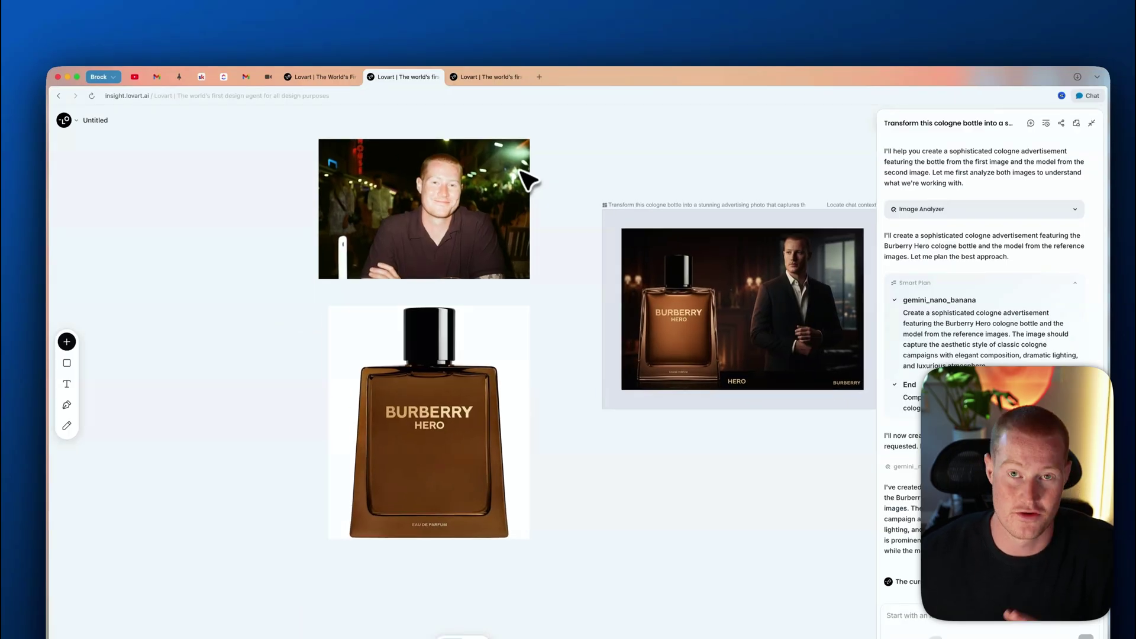
Compare the ad with its reference images and send the request "let's make the sunset shingin through the windows in the background of our image"
{"action": "left_click", "coordinate": [448, 378]}
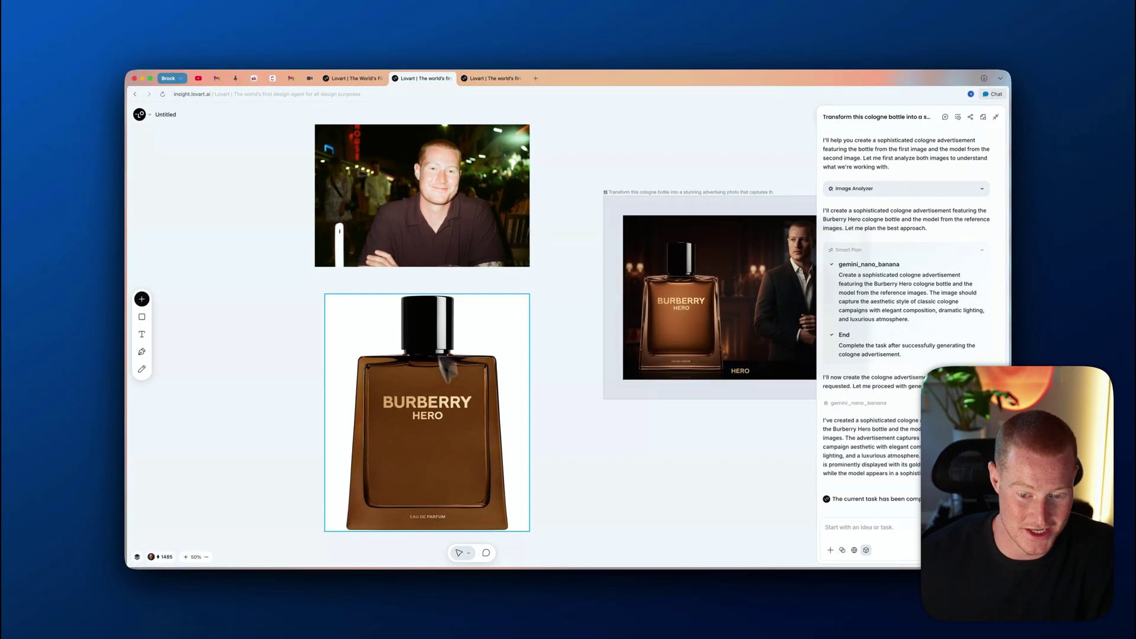
{"action": "scroll", "coordinate": [461, 448], "scroll_direction": "down", "scroll_amount": 3}
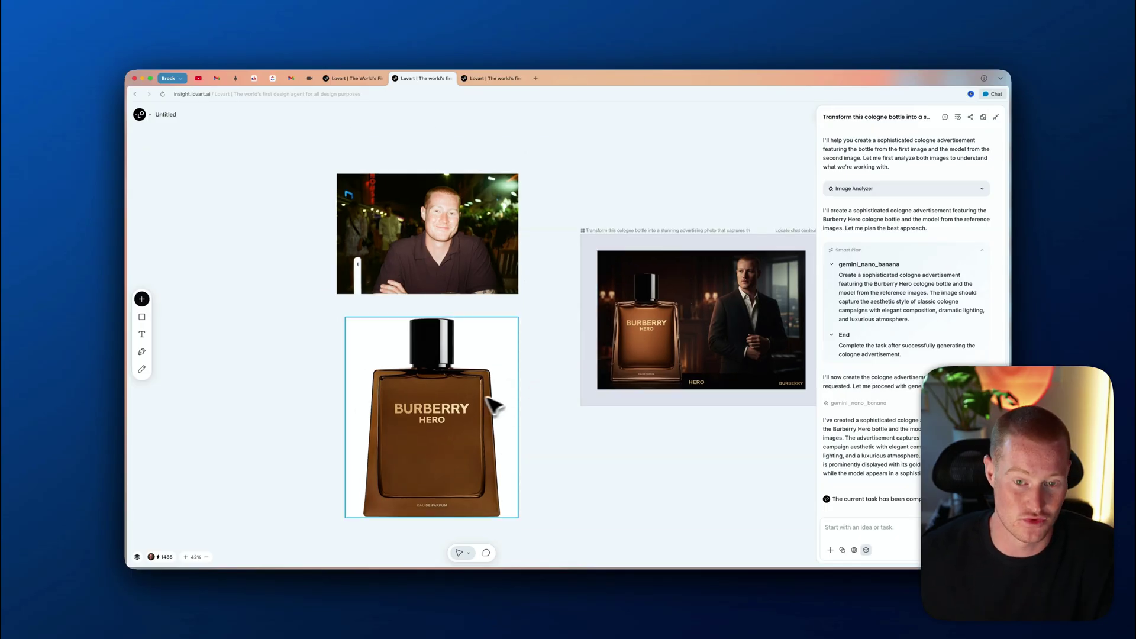
{"action": "scroll", "coordinate": [464, 406], "scroll_direction": "up", "scroll_amount": 3}
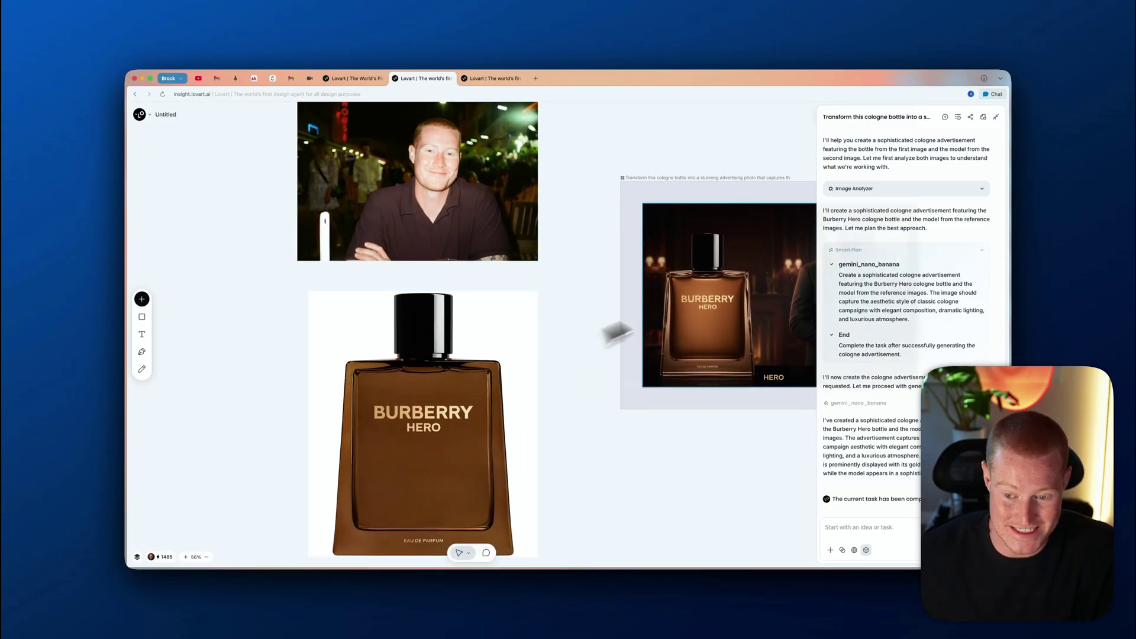
{"action": "scroll", "coordinate": [694, 308], "scroll_direction": "right", "scroll_amount": 3}
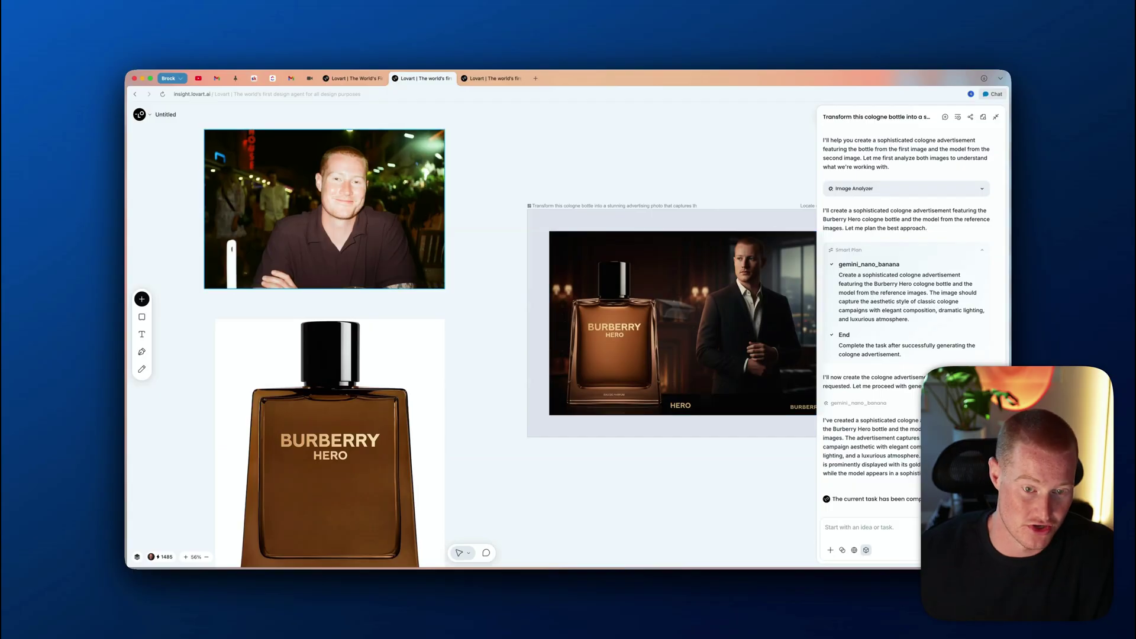
{"action": "scroll", "coordinate": [621, 350], "scroll_direction": "right", "scroll_amount": 4}
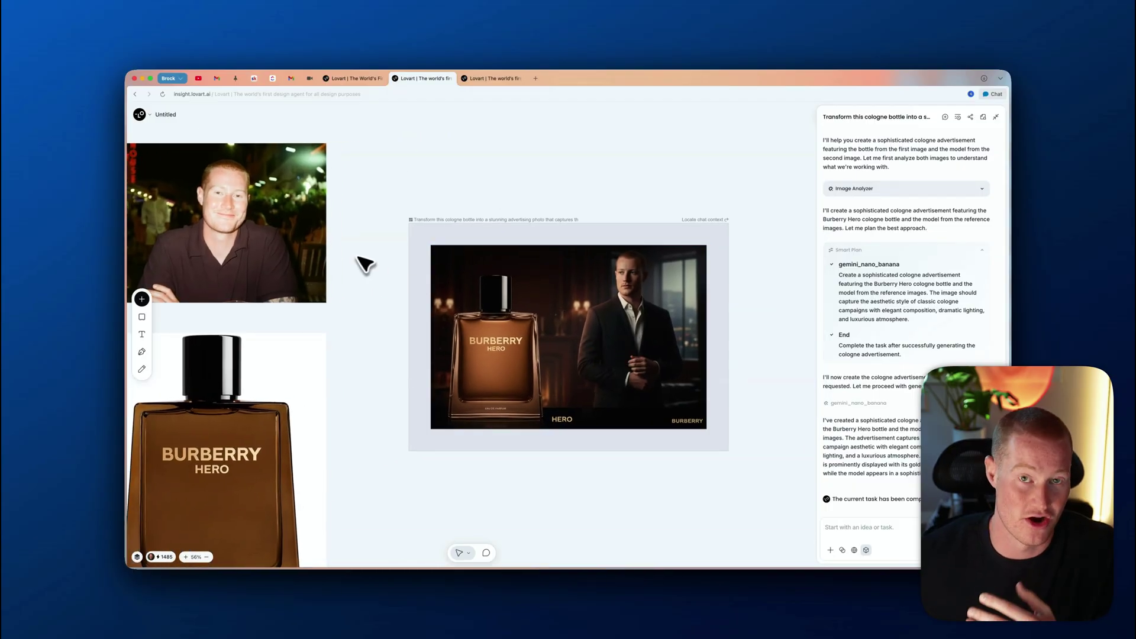
{"action": "scroll", "coordinate": [361, 263], "scroll_direction": "up", "scroll_amount": 2}
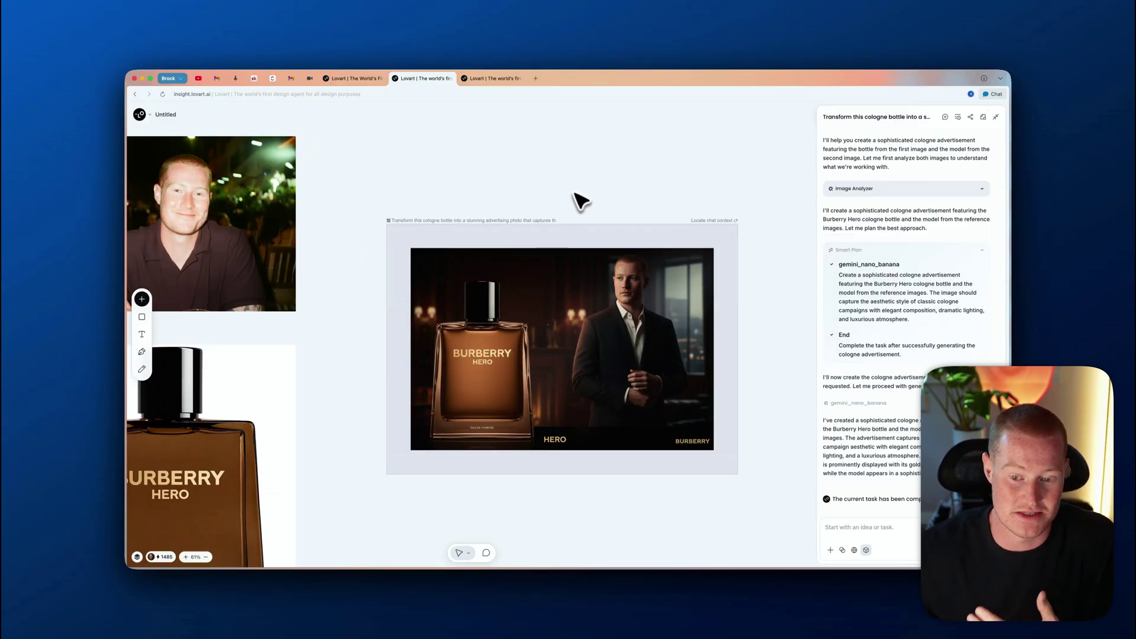
{"action": "scroll", "coordinate": [592, 323], "scroll_direction": "up", "scroll_amount": 3}
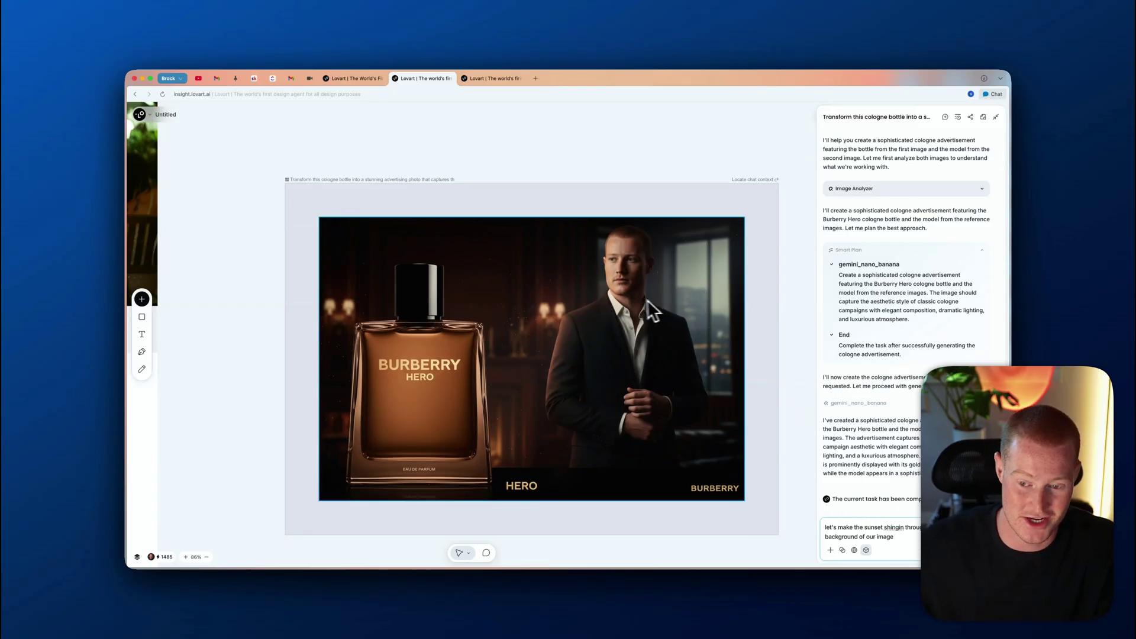
{"action": "key", "text": "Return"}
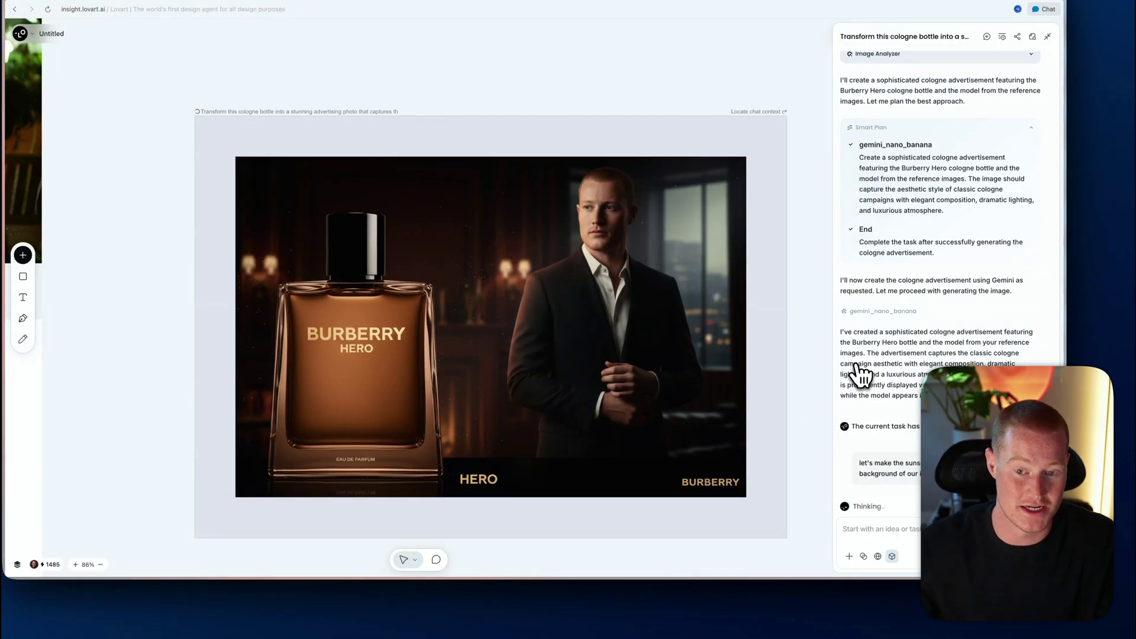
Select the original Burberry Hero ad and open the Extract Layer tool for it
{"action": "scroll", "coordinate": [632, 201], "scroll_direction": "down", "scroll_amount": 2}
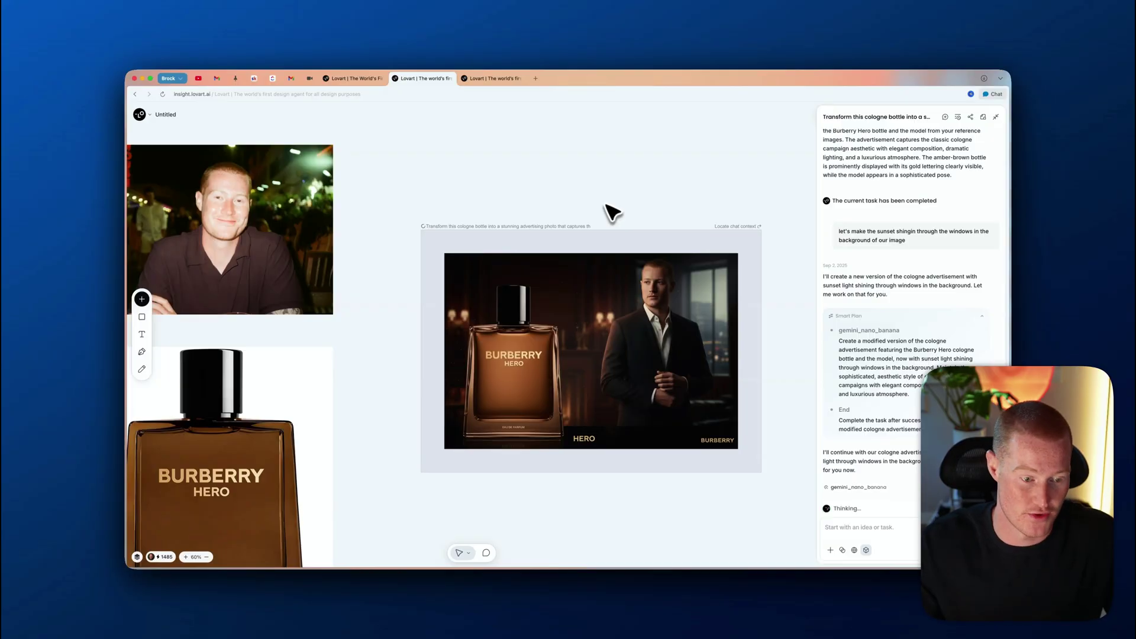
{"action": "left_click", "coordinate": [564, 364]}
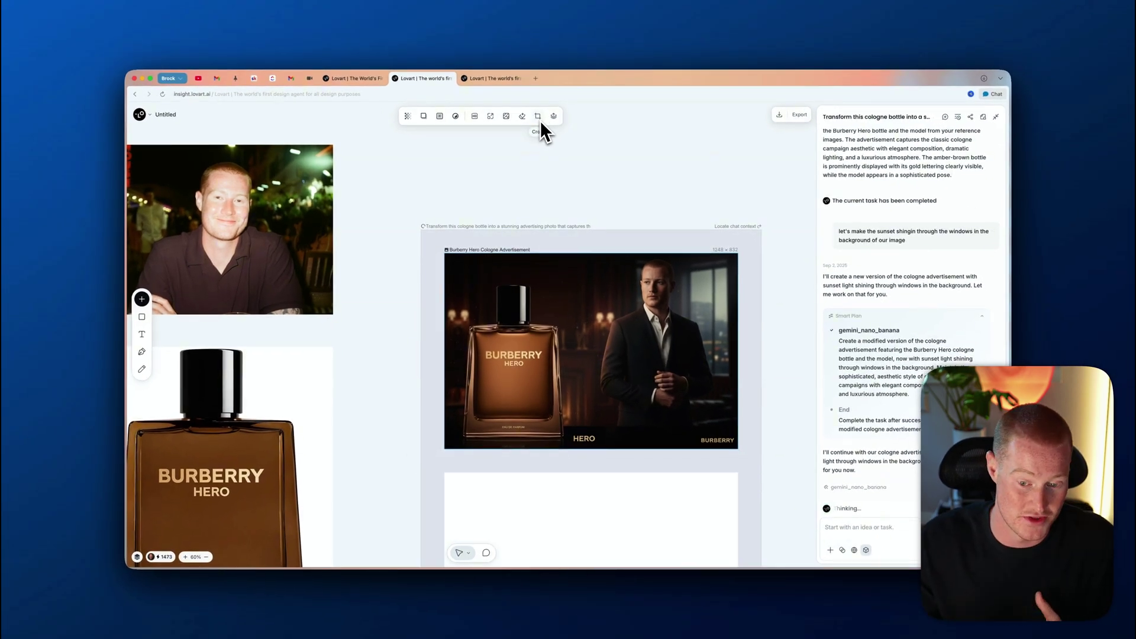
{"action": "left_click", "coordinate": [554, 116]}
Compare the sunset version with the original ad, and request three images of the model posing with the Burberry Hero bottle
{"action": "scroll", "coordinate": [448, 266], "scroll_direction": "down", "scroll_amount": 2}
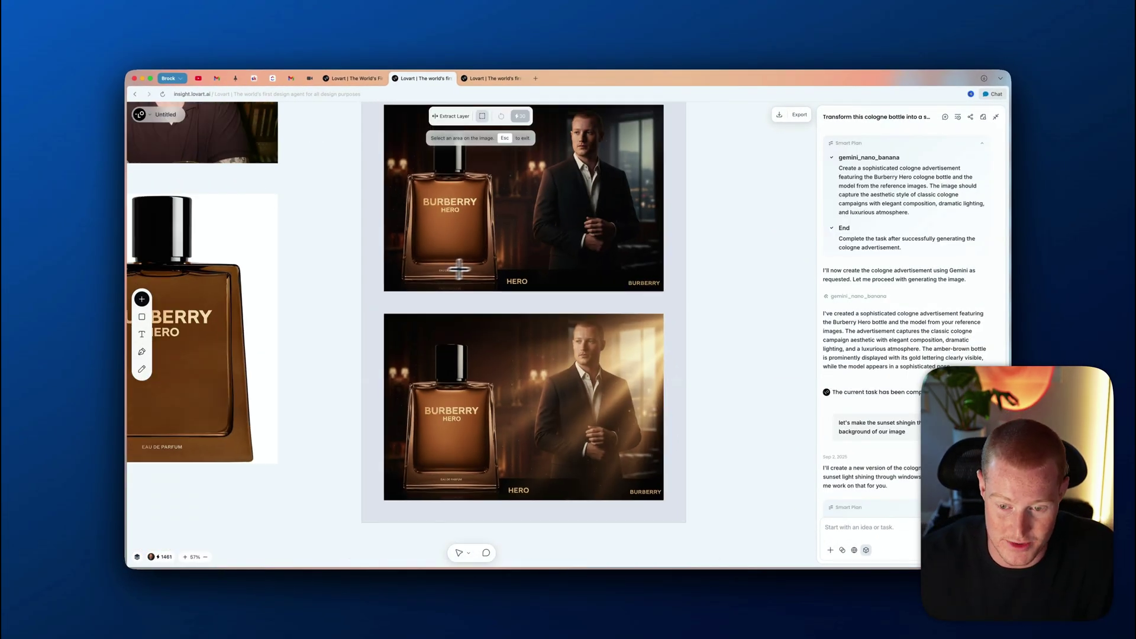
{"action": "scroll", "coordinate": [591, 276], "scroll_direction": "up", "scroll_amount": 3}
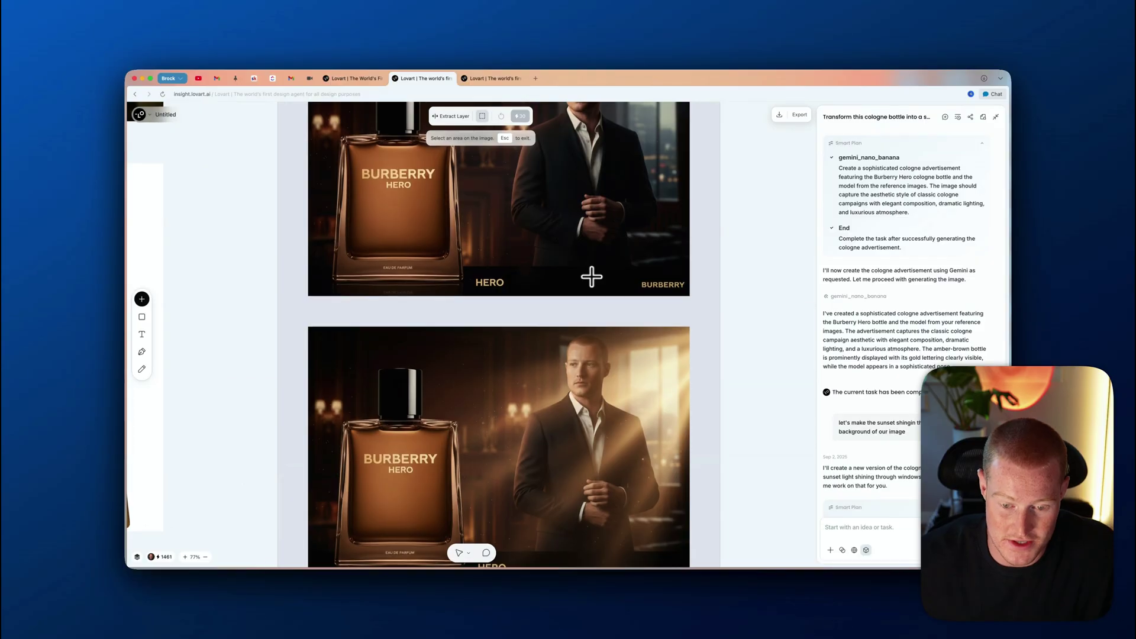
{"action": "scroll", "coordinate": [699, 340], "scroll_direction": "down", "scroll_amount": 2}
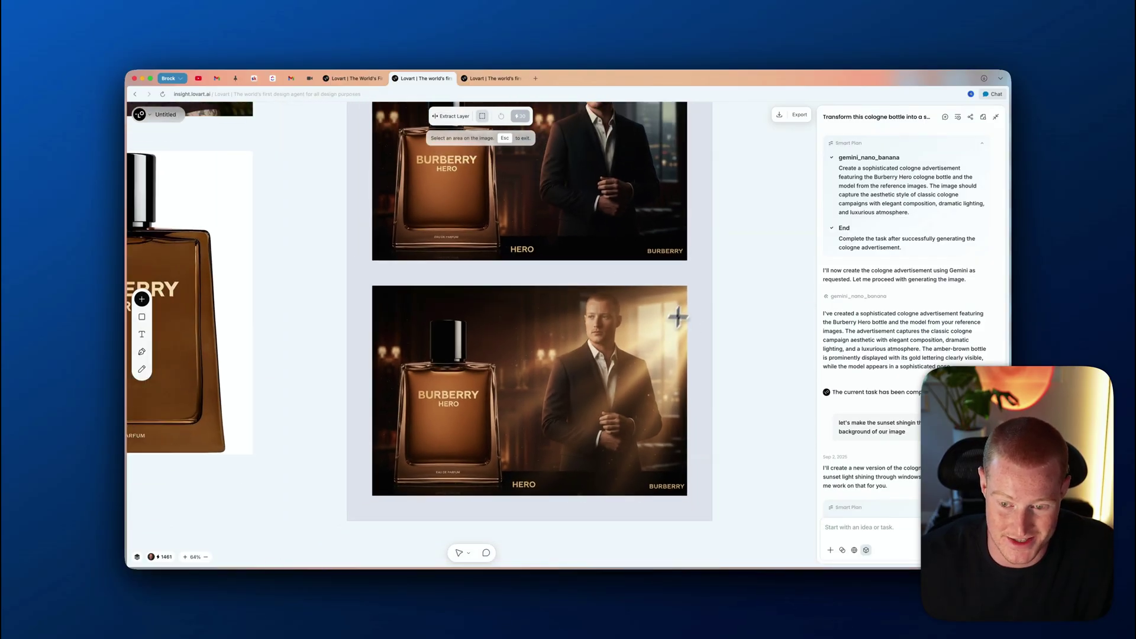
{"action": "scroll", "coordinate": [628, 352], "scroll_direction": "down", "scroll_amount": 3}
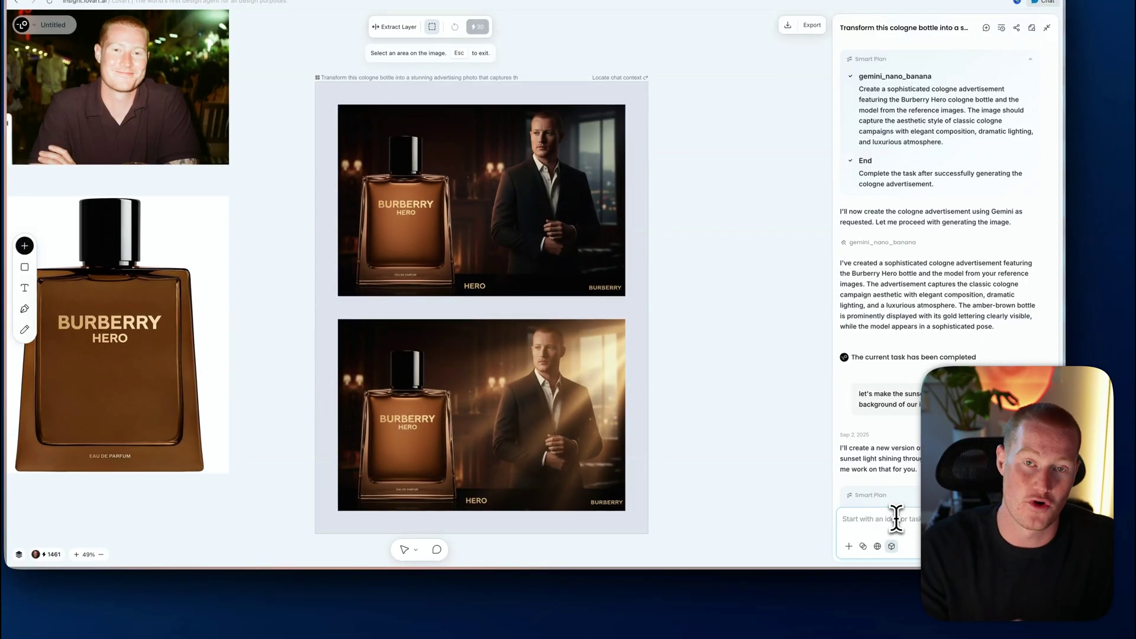
{"action": "left_click", "coordinate": [870, 527]}
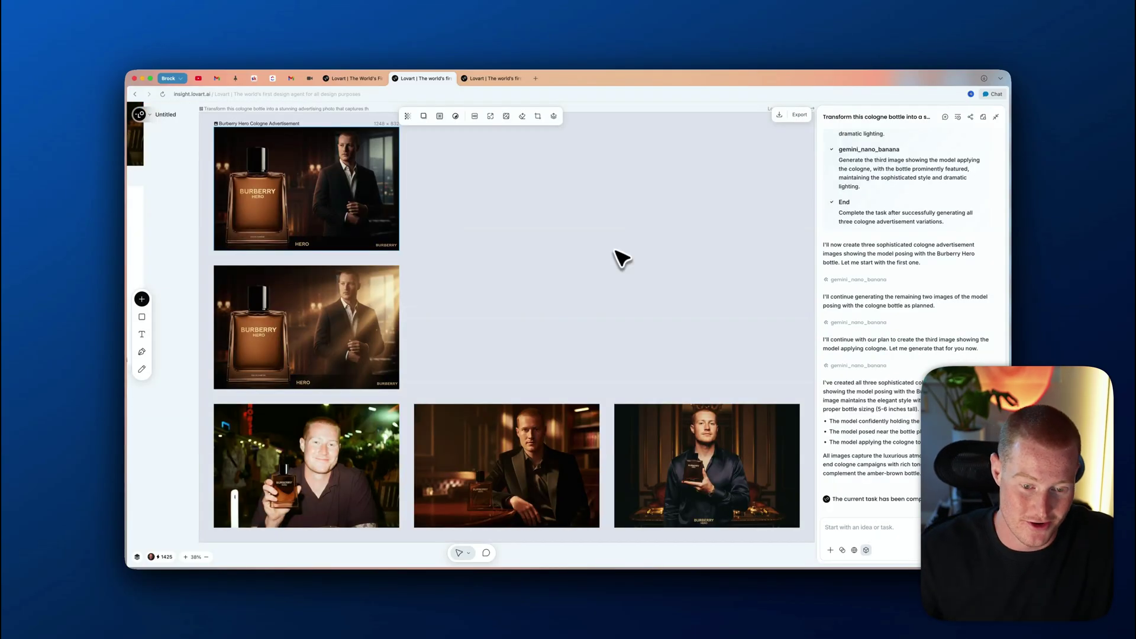
Examine the generated photo of the model holding the bottle and compare it with the original bottle and model photos
{"action": "scroll", "coordinate": [500, 199], "scroll_direction": "down", "scroll_amount": 2}
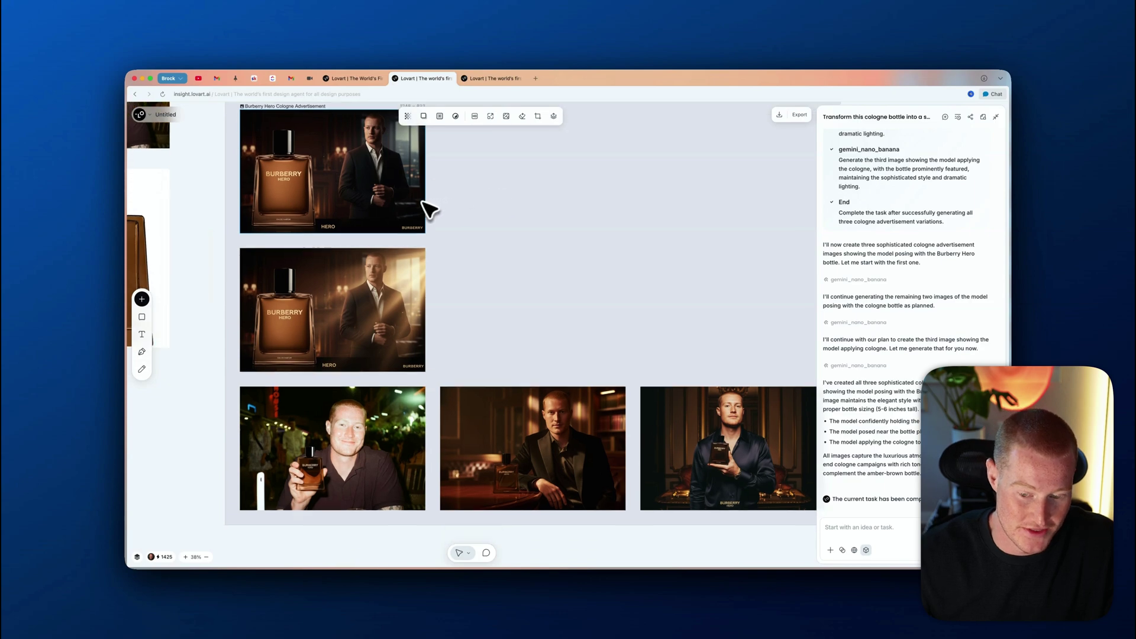
{"action": "scroll", "coordinate": [426, 208], "scroll_direction": "up", "scroll_amount": 5}
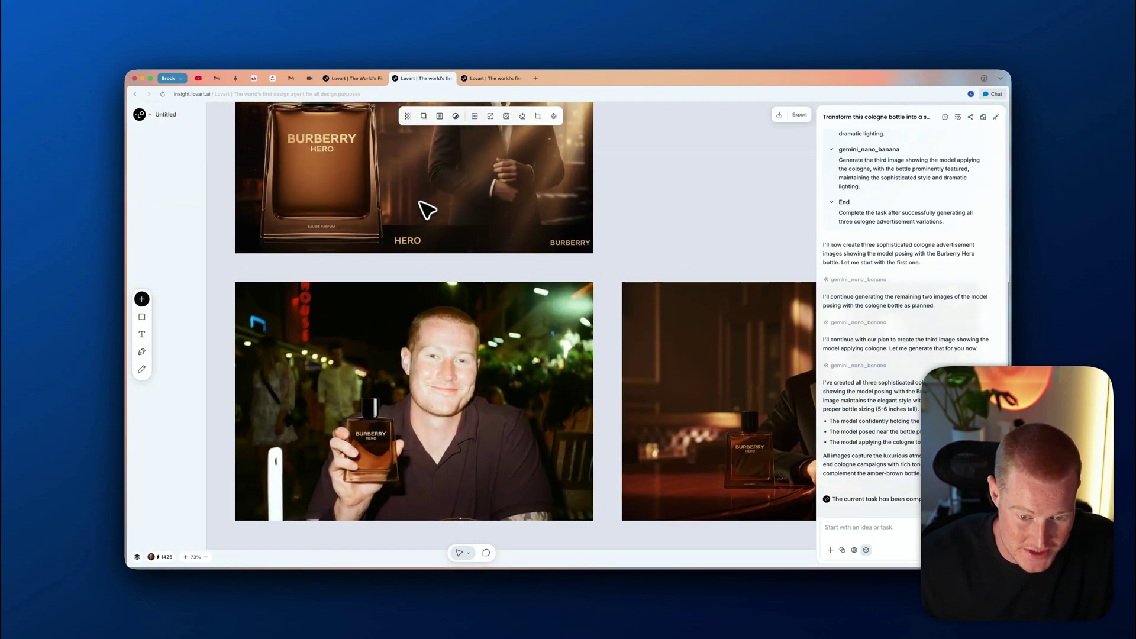
{"action": "scroll", "coordinate": [469, 385], "scroll_direction": "down", "scroll_amount": 5}
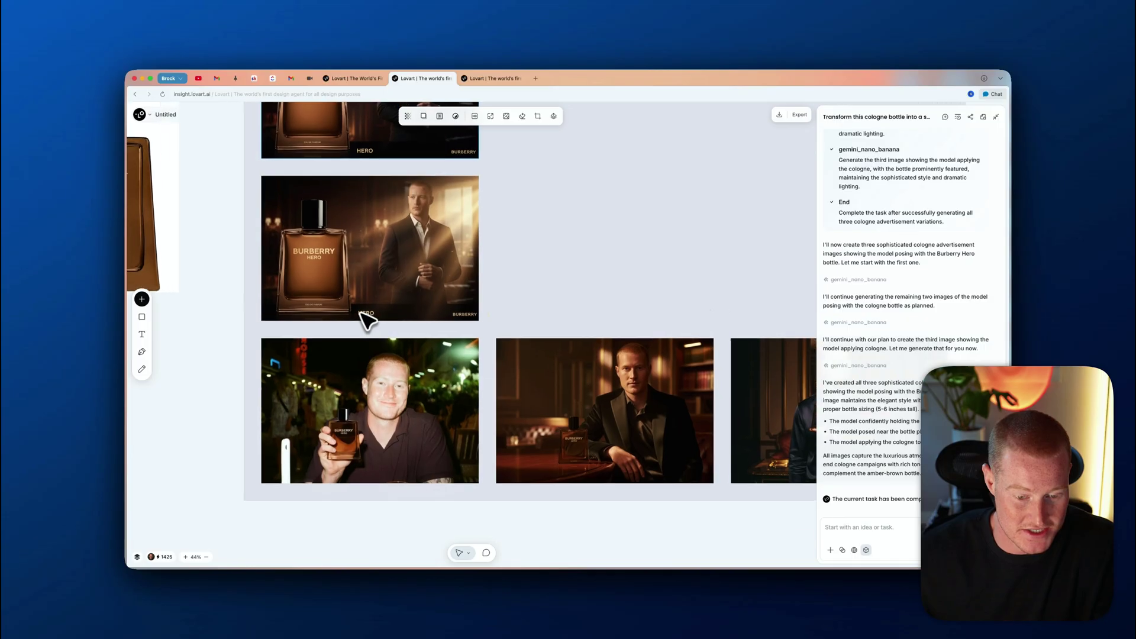
{"action": "scroll", "coordinate": [360, 318], "scroll_direction": "left", "scroll_amount": 2}
{"action": "scroll", "coordinate": [387, 391], "scroll_direction": "up", "scroll_amount": 3}
{"action": "scroll", "coordinate": [385, 388], "scroll_direction": "down", "scroll_amount": 3}
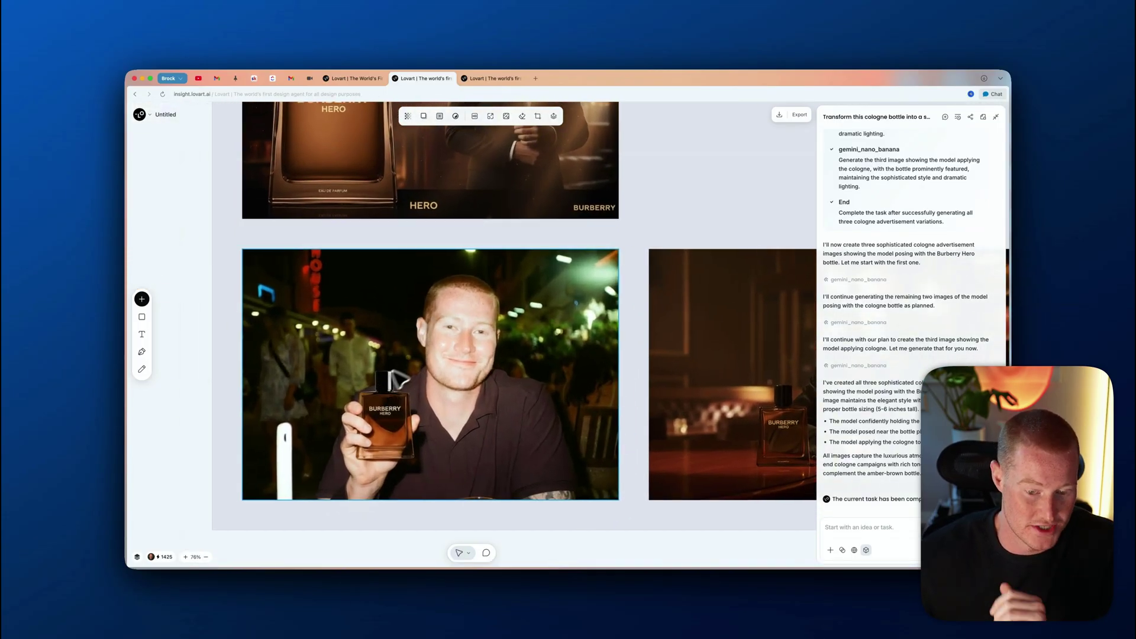
{"action": "scroll", "coordinate": [385, 381], "scroll_direction": "down", "scroll_amount": 2}
{"action": "scroll", "coordinate": [422, 372], "scroll_direction": "down", "scroll_amount": 3}
{"action": "scroll", "coordinate": [415, 370], "scroll_direction": "up", "scroll_amount": 3}
{"action": "scroll", "coordinate": [414, 370], "scroll_direction": "left", "scroll_amount": 2}
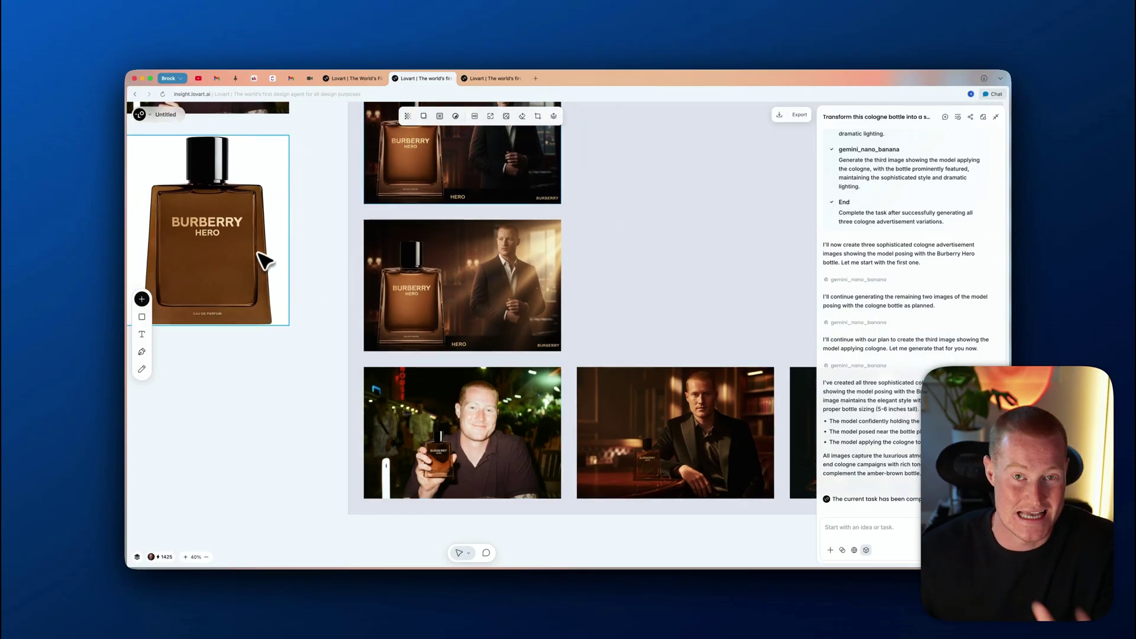
{"action": "scroll", "coordinate": [269, 260], "scroll_direction": "up", "scroll_amount": 3}
{"action": "scroll", "coordinate": [269, 261], "scroll_direction": "left", "scroll_amount": 3}
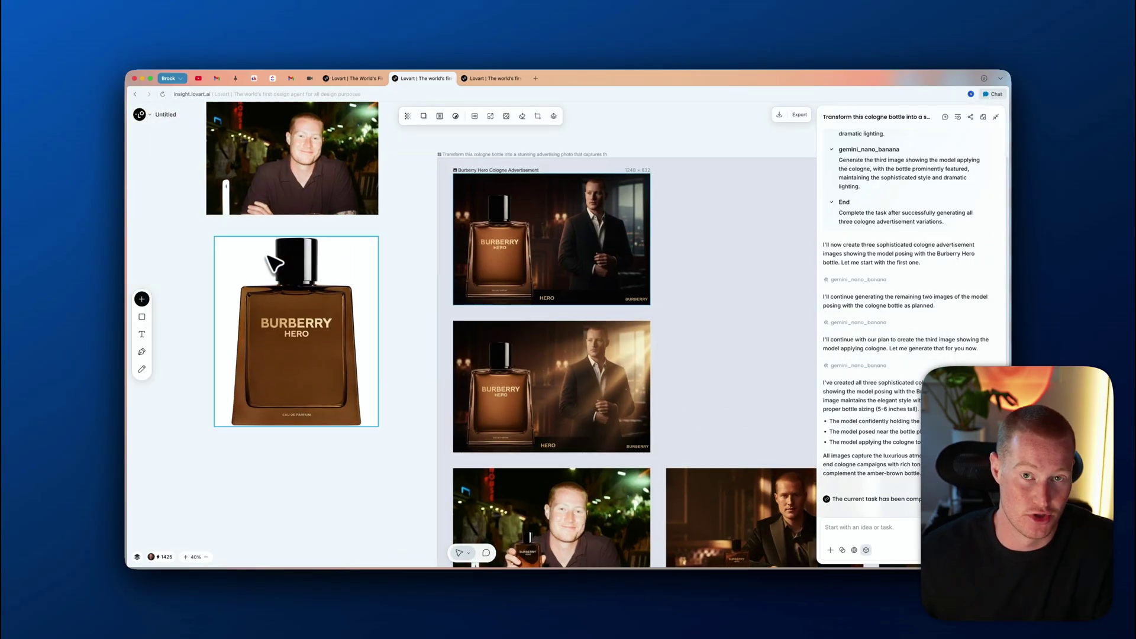
Inspect the seated and standing pose images up close for likeness, bottle size and lettering
{"action": "scroll", "coordinate": [272, 260], "scroll_direction": "down", "scroll_amount": 3}
{"action": "scroll", "coordinate": [272, 260], "scroll_direction": "right", "scroll_amount": 5}
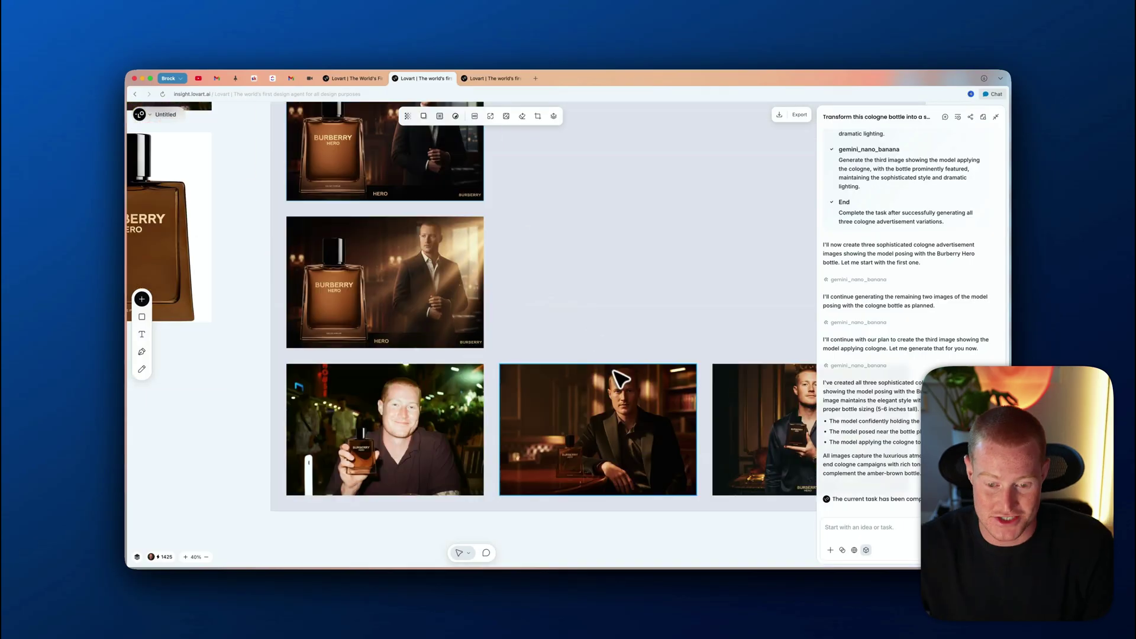
{"action": "scroll", "coordinate": [629, 354], "scroll_direction": "up", "scroll_amount": 5}
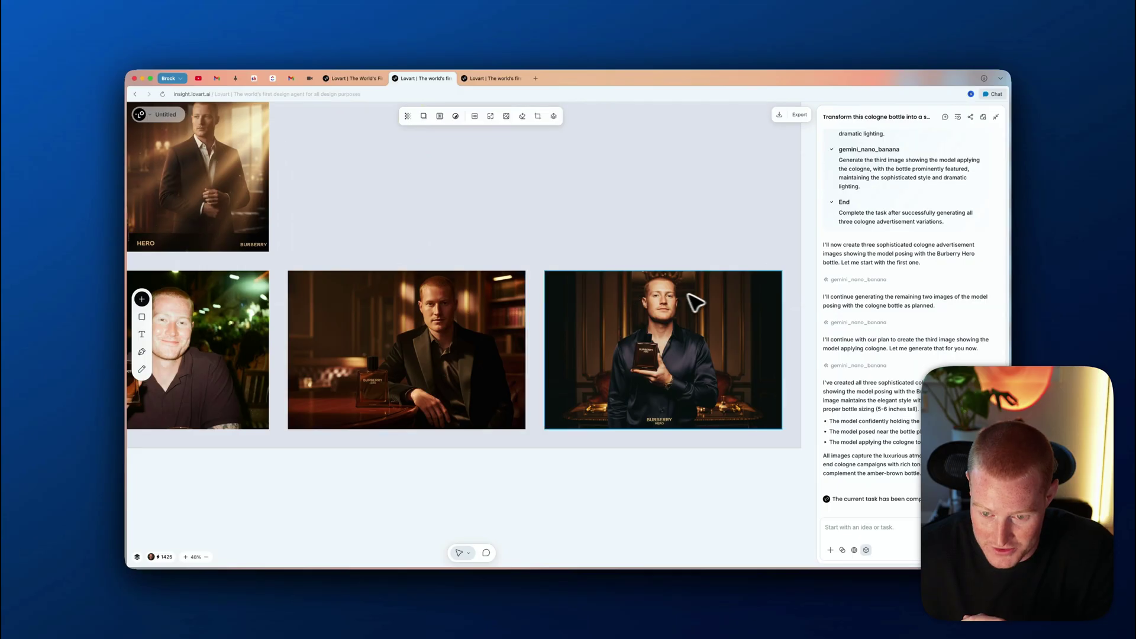
{"action": "scroll", "coordinate": [690, 300], "scroll_direction": "up", "scroll_amount": 3}
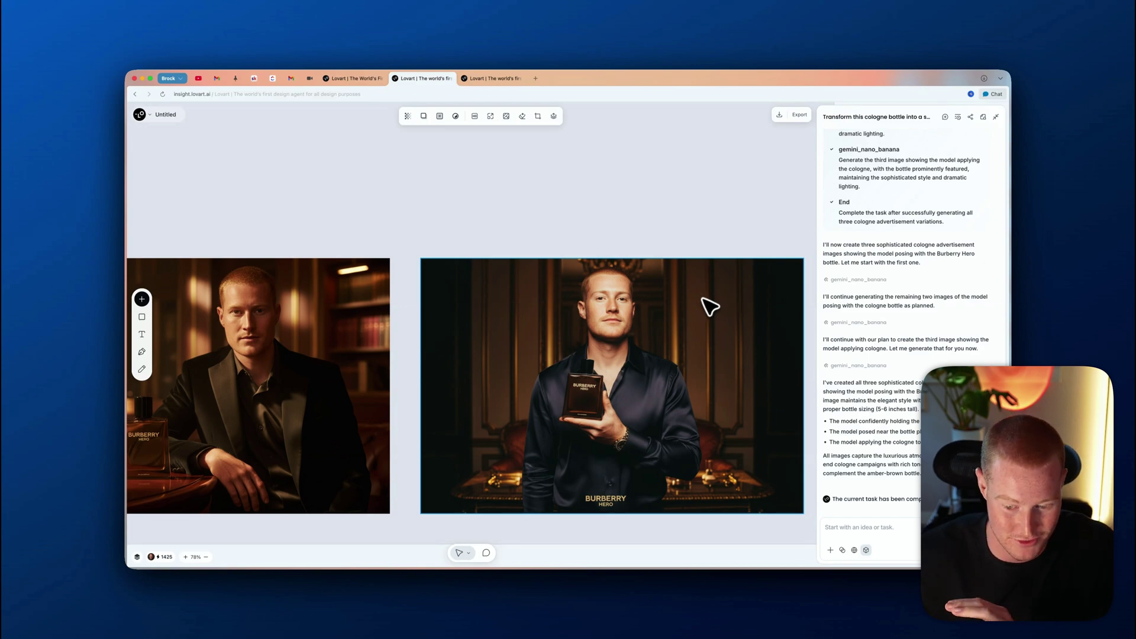
{"action": "scroll", "coordinate": [710, 307], "scroll_direction": "down", "scroll_amount": 5}
{"action": "scroll", "coordinate": [711, 314], "scroll_direction": "left", "scroll_amount": 4}
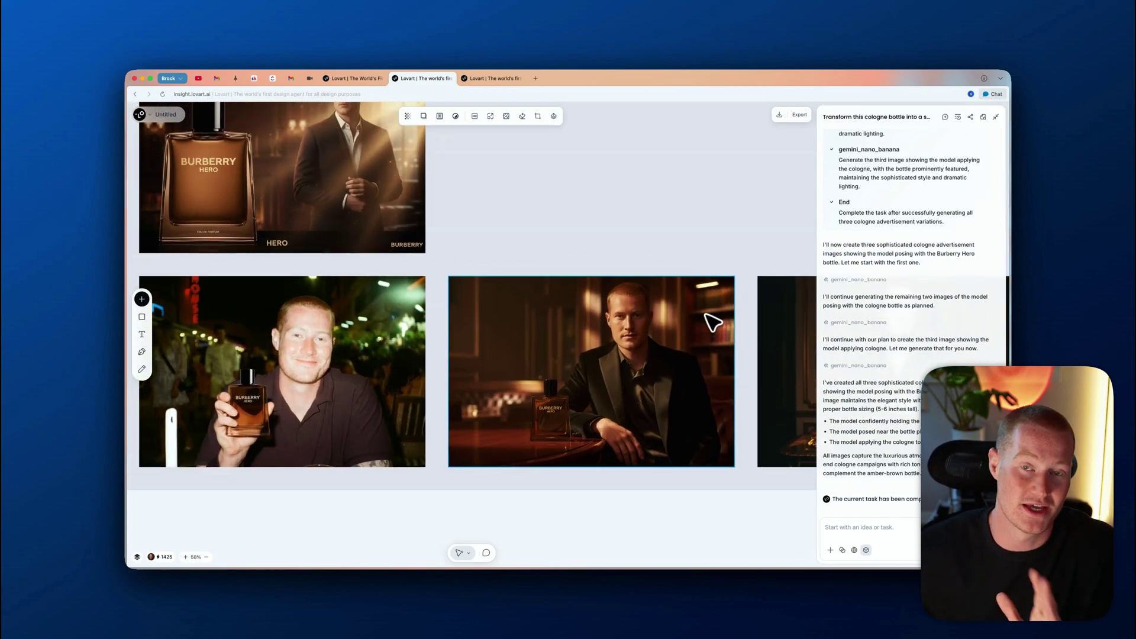
{"action": "scroll", "coordinate": [713, 323], "scroll_direction": "left", "scroll_amount": 3}
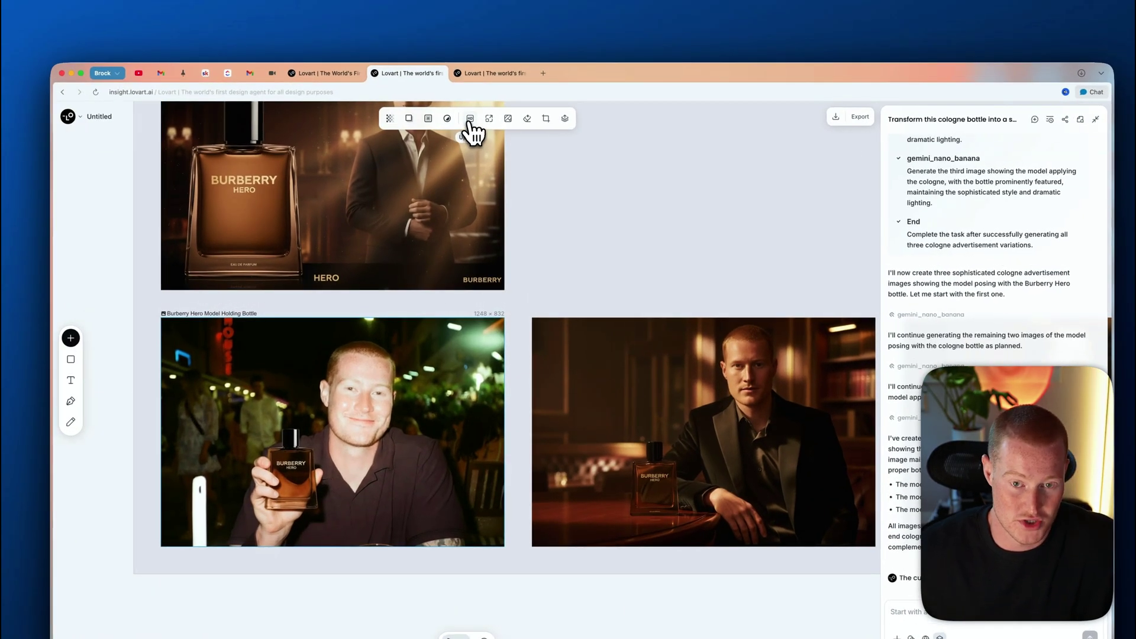
Upscale the photo of the model holding the bottle by 2x to 2496 × 1664, and check its detail
{"action": "left_click", "coordinate": [471, 120]}
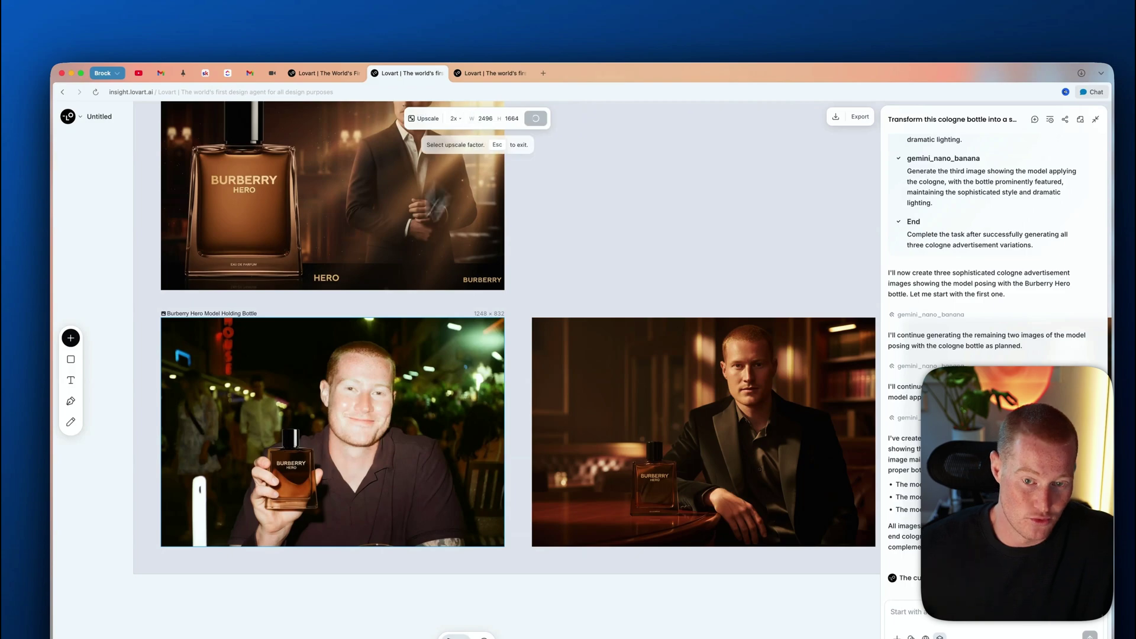
{"action": "scroll", "coordinate": [320, 368], "scroll_direction": "down", "scroll_amount": 2}
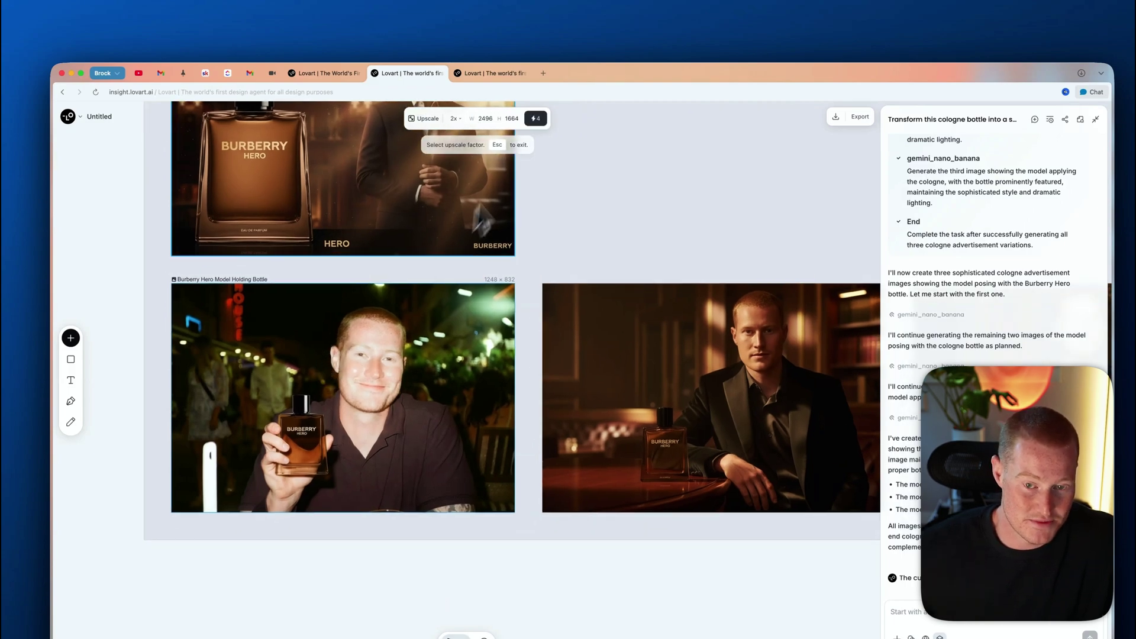
{"action": "left_click", "coordinate": [536, 118]}
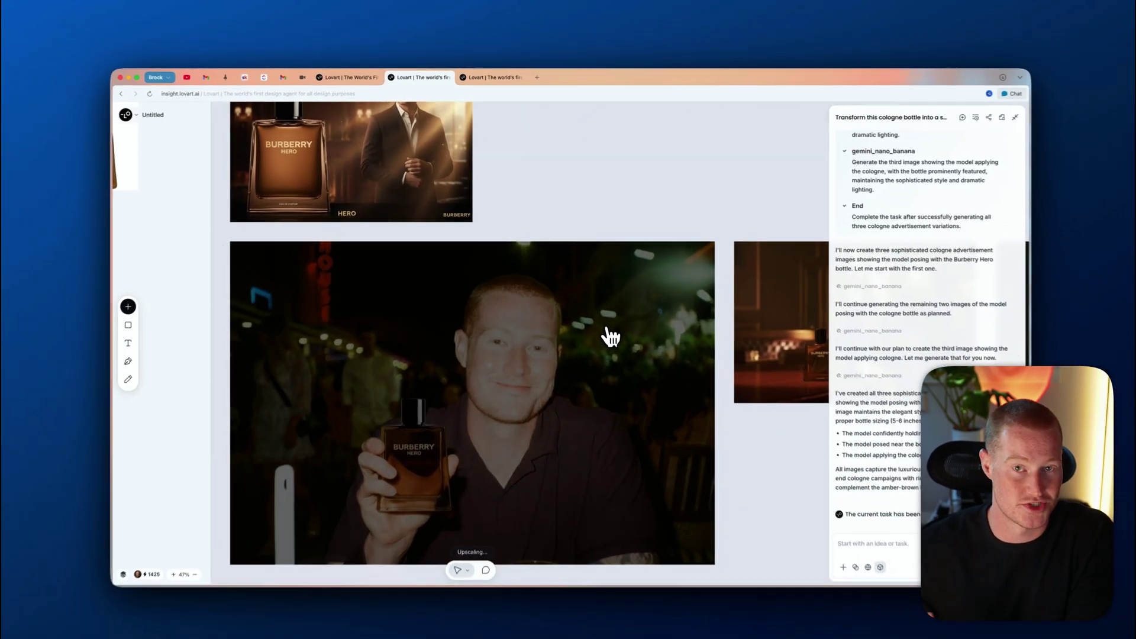
{"action": "scroll", "coordinate": [629, 372], "scroll_direction": "down", "scroll_amount": 5}
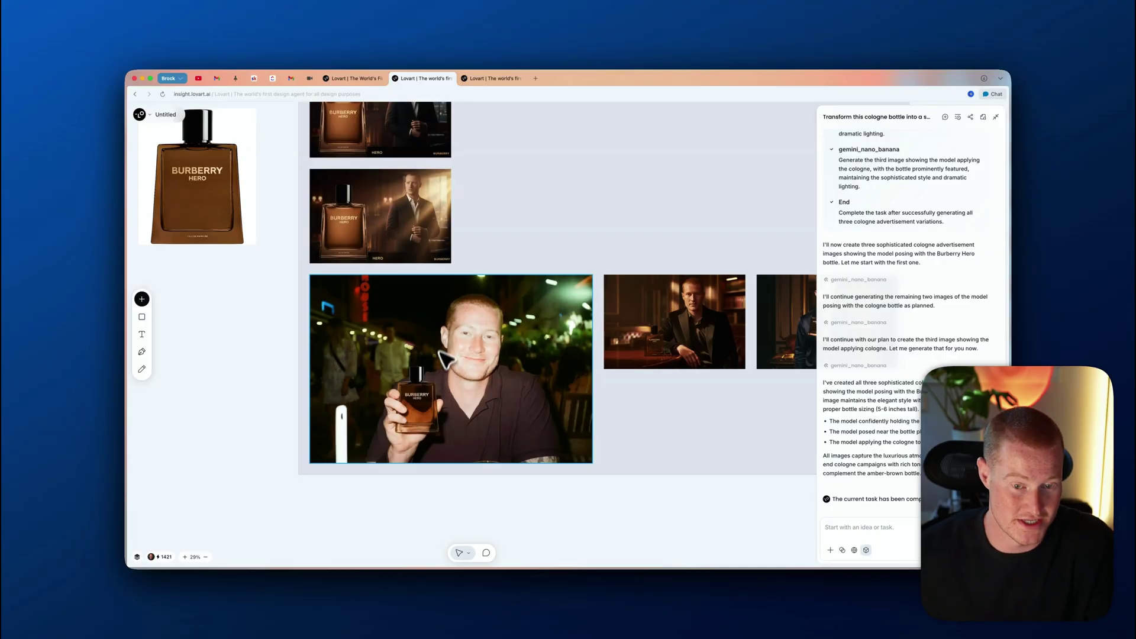
{"action": "scroll", "coordinate": [445, 358], "scroll_direction": "up", "scroll_amount": 5}
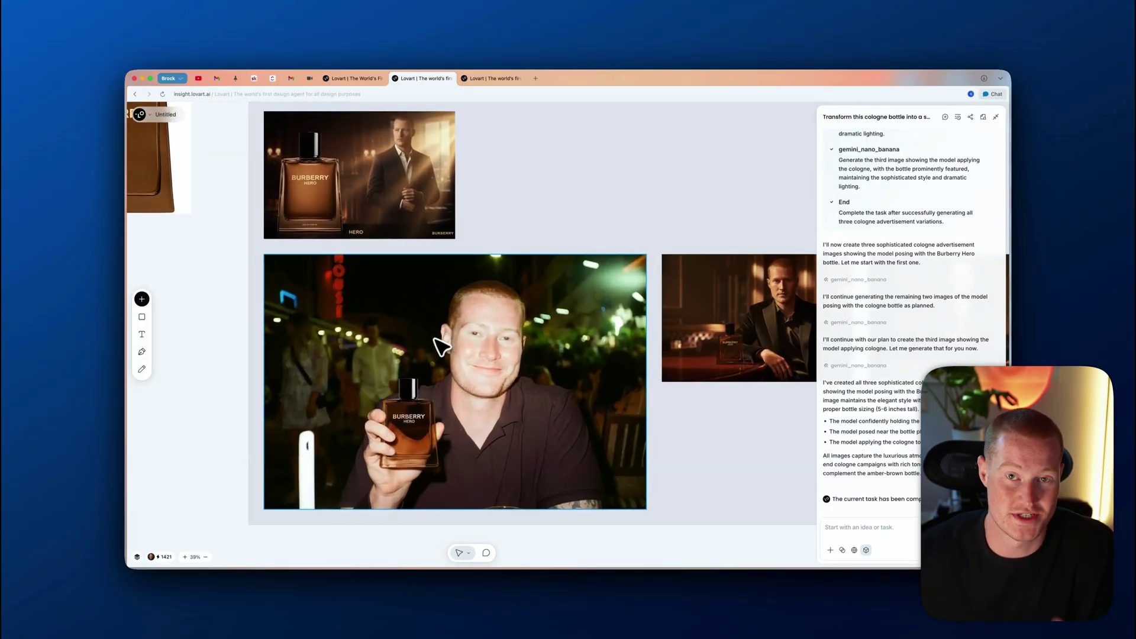
{"action": "scroll", "coordinate": [500, 325], "scroll_direction": "up", "scroll_amount": 2}
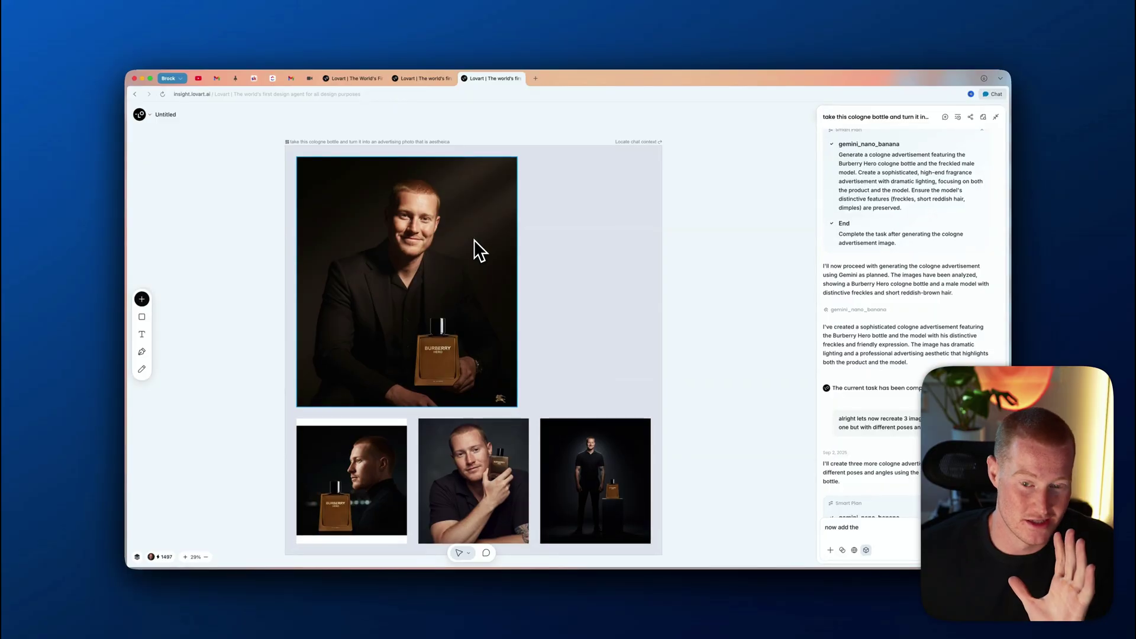
Examine the dark portrait ad and its three pose variations in the other cologne project for likeness and bottle rendering
{"action": "scroll", "coordinate": [481, 236], "scroll_direction": "down", "scroll_amount": 2}
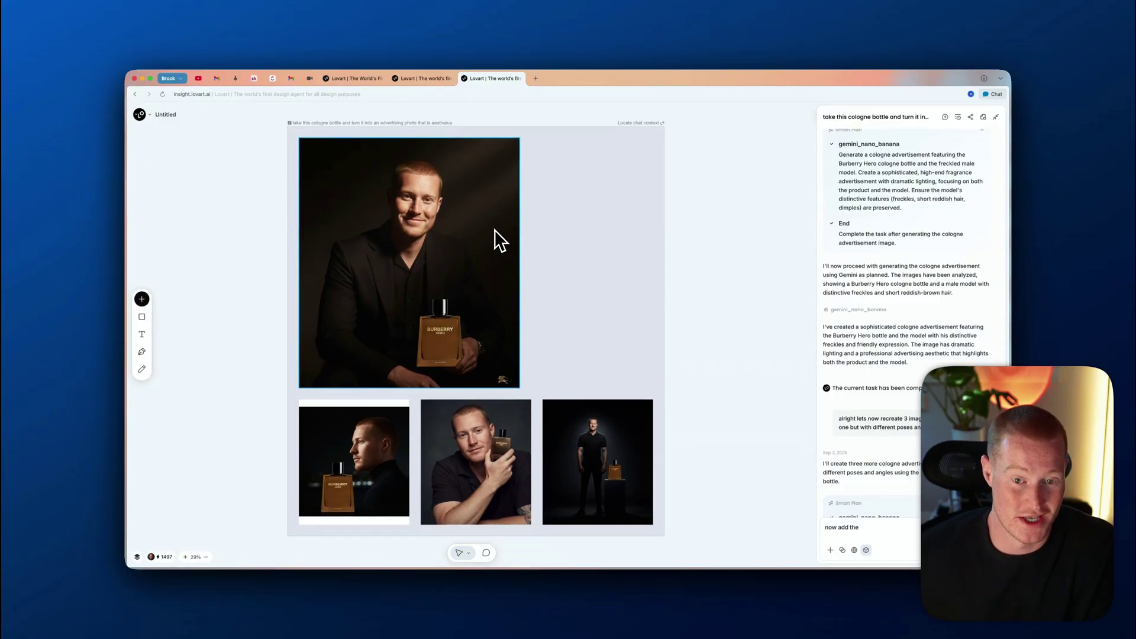
{"action": "scroll", "coordinate": [495, 230], "scroll_direction": "up", "scroll_amount": 1}
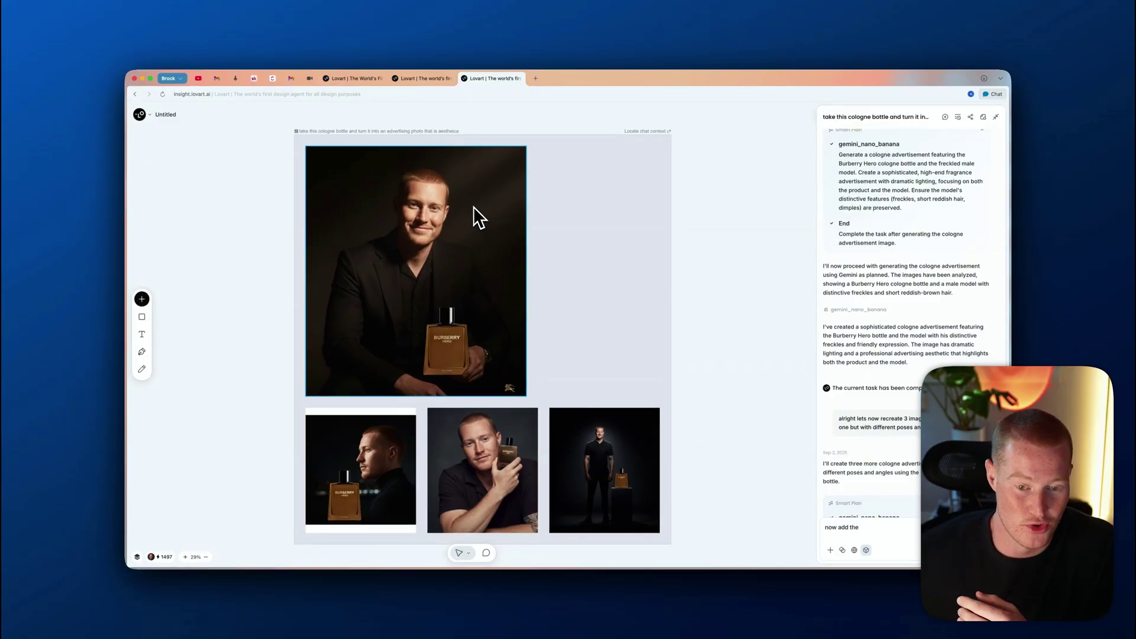
{"action": "scroll", "coordinate": [473, 207], "scroll_direction": "up", "scroll_amount": 3}
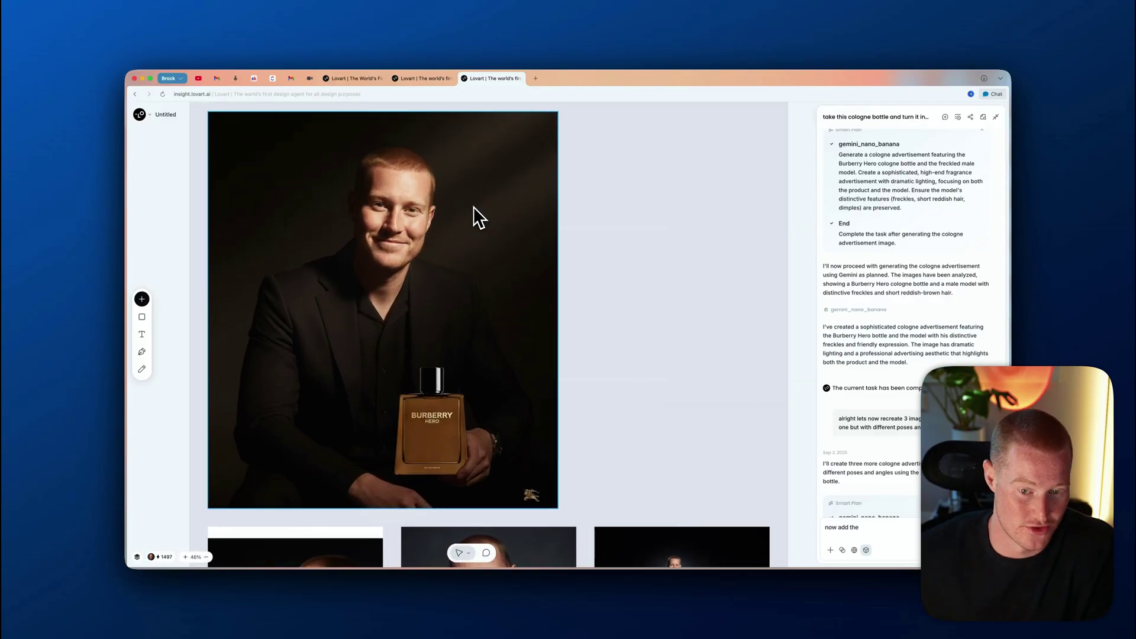
{"action": "scroll", "coordinate": [473, 208], "scroll_direction": "down", "scroll_amount": 1}
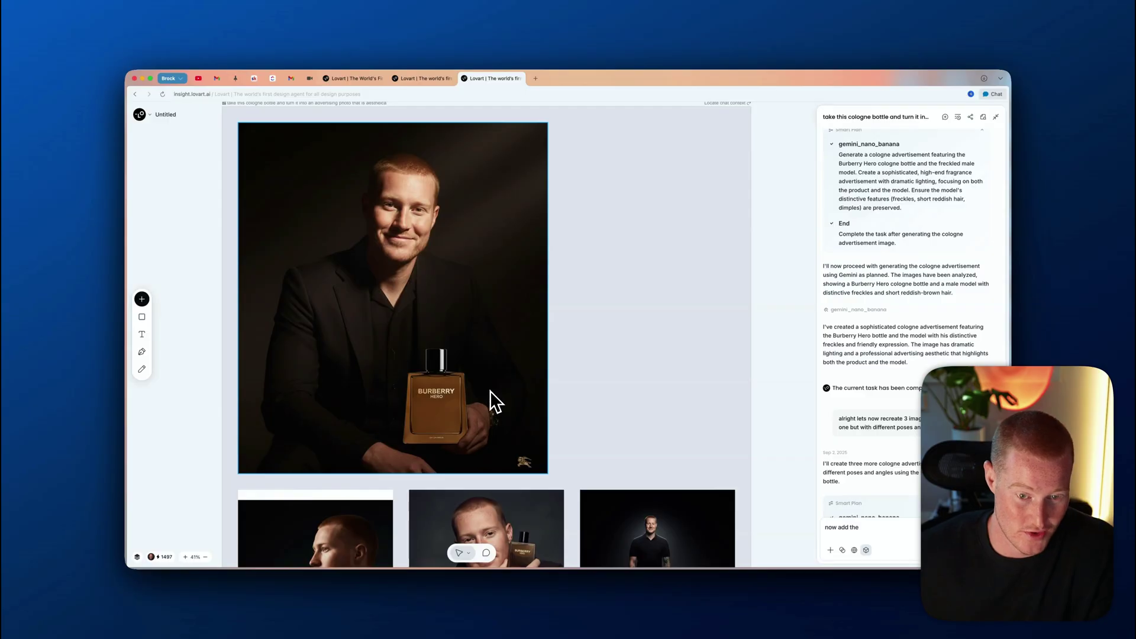
{"action": "scroll", "coordinate": [501, 289], "scroll_direction": "down", "scroll_amount": 5}
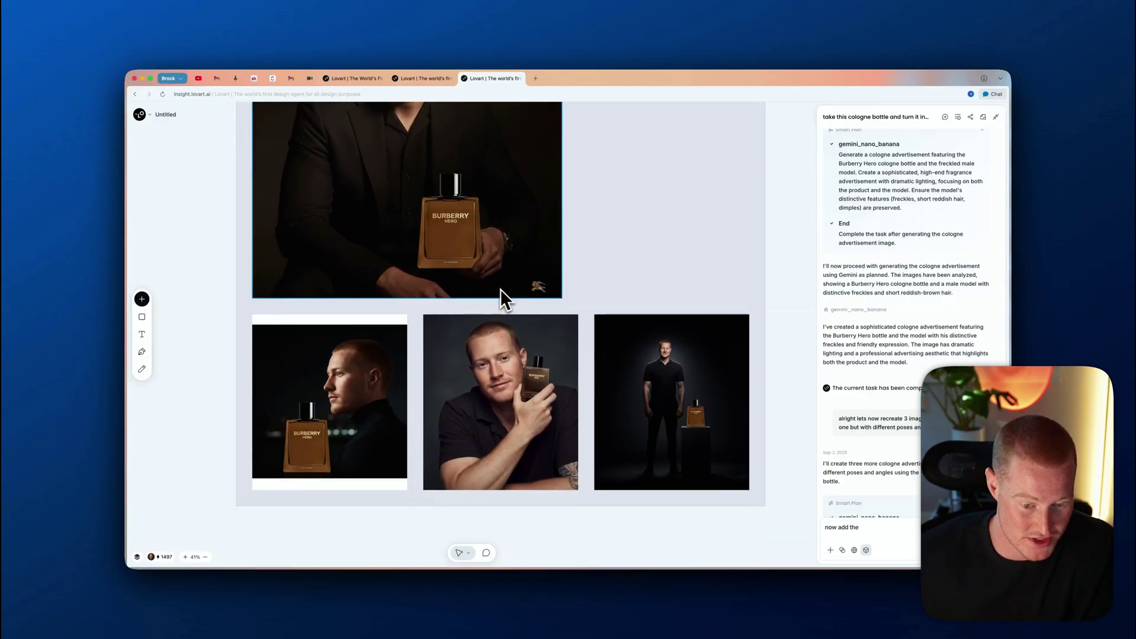
{"action": "scroll", "coordinate": [375, 297], "scroll_direction": "up", "scroll_amount": 3}
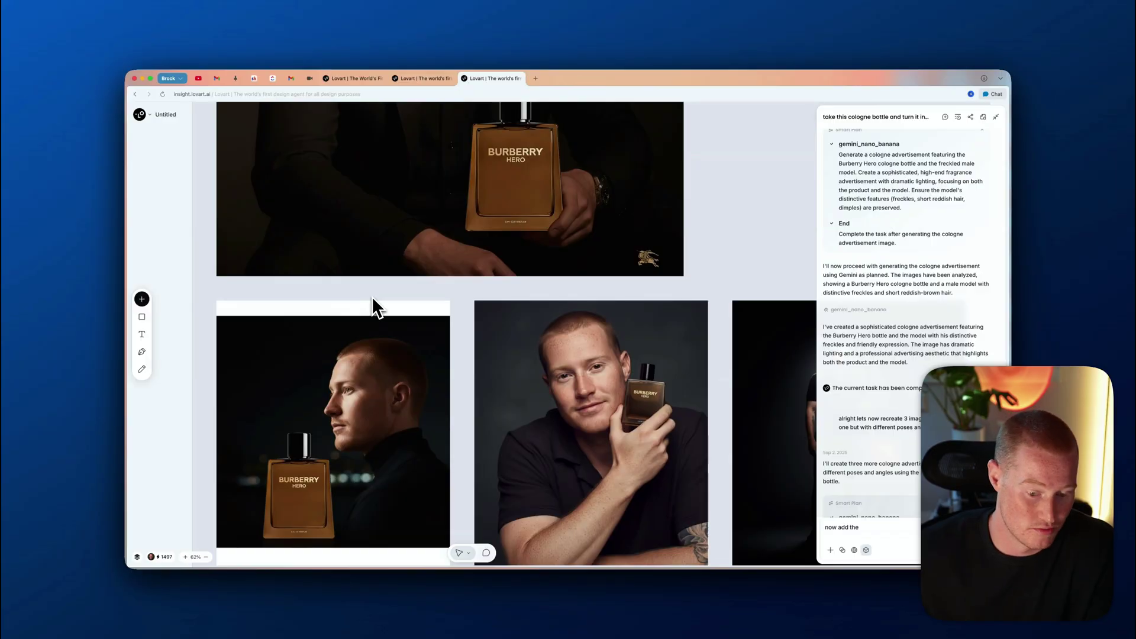
{"action": "scroll", "coordinate": [372, 296], "scroll_direction": "up", "scroll_amount": 3}
{"action": "scroll", "coordinate": [372, 296], "scroll_direction": "up", "scroll_amount": 3}
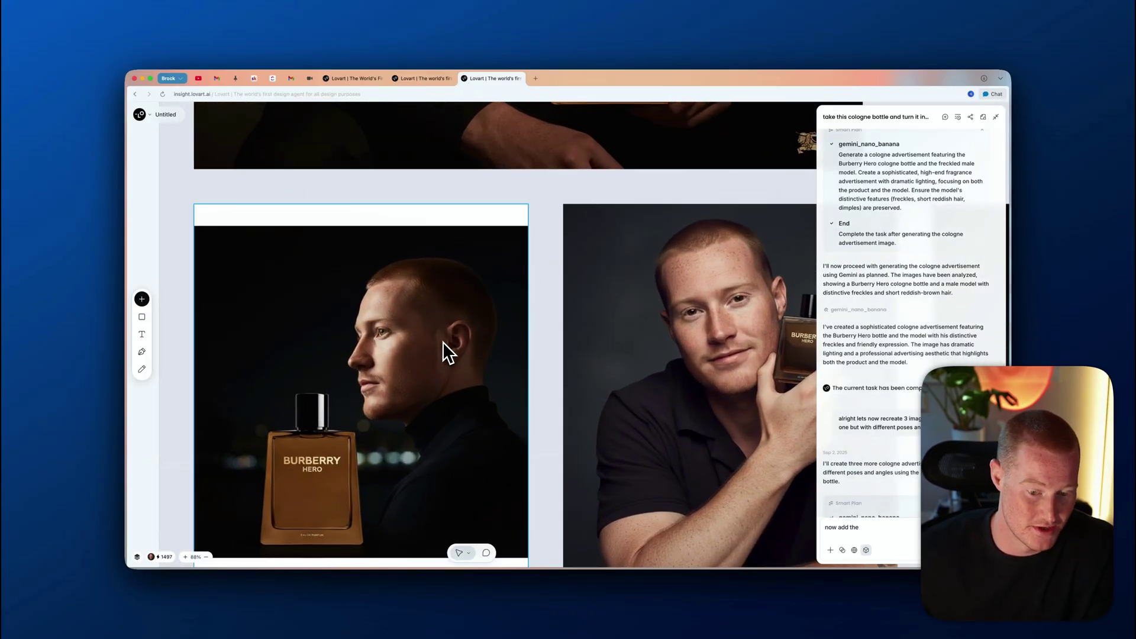
{"action": "scroll", "coordinate": [441, 399], "scroll_direction": "down", "scroll_amount": 5}
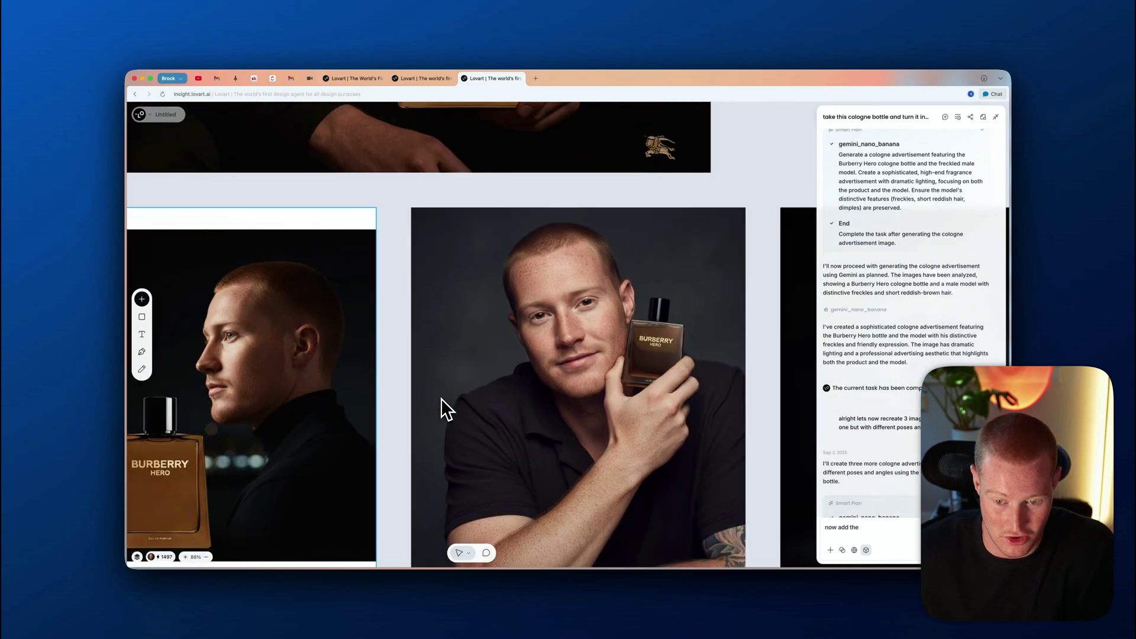
{"action": "scroll", "coordinate": [555, 417], "scroll_direction": "right", "scroll_amount": 3}
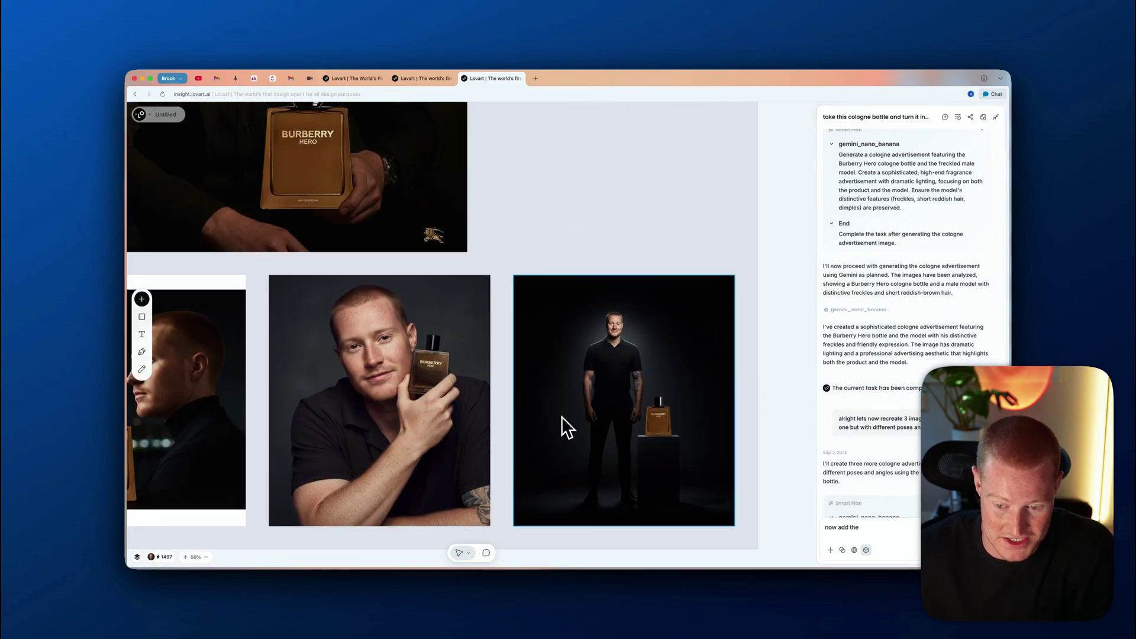
{"action": "scroll", "coordinate": [562, 417], "scroll_direction": "up", "scroll_amount": 3}
{"action": "scroll", "coordinate": [562, 416], "scroll_direction": "down", "scroll_amount": 2}
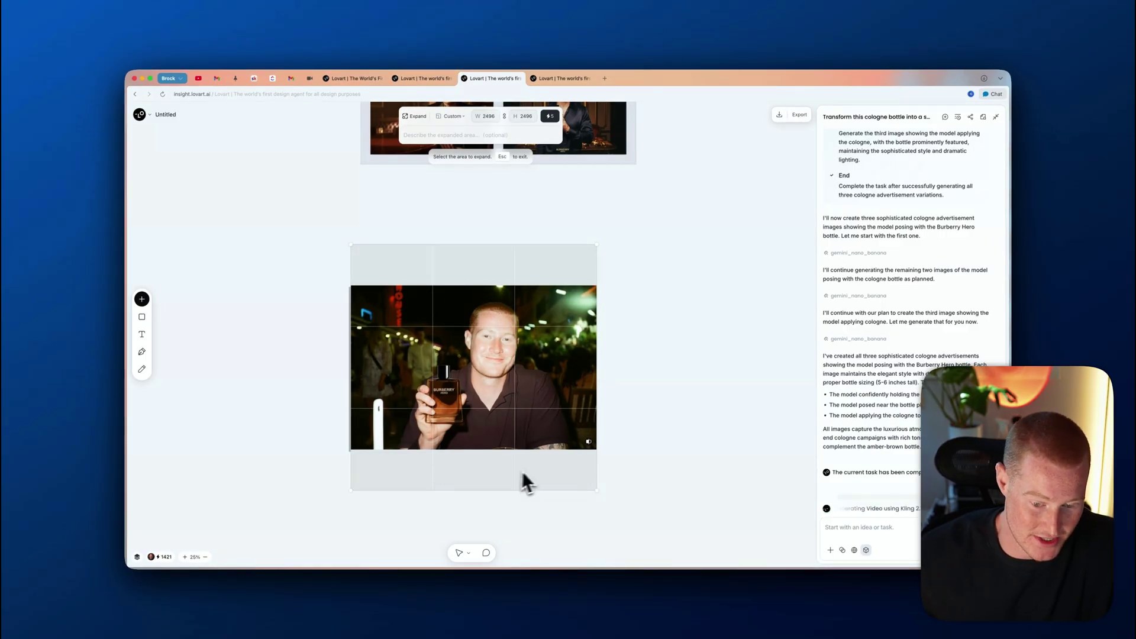
Expand the photo of the model holding the bottle to a 2496 × 2496 square
{"action": "left_click", "coordinate": [550, 116]}
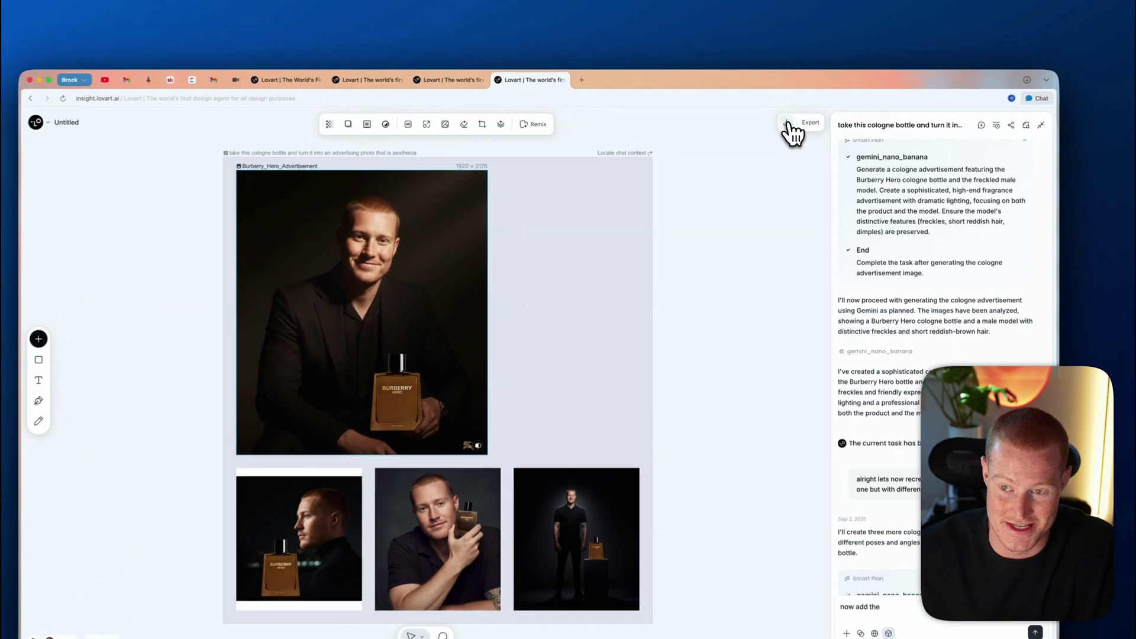
Export the dark Burberry Hero portrait ad and open the downloaded image to check it at full size
{"action": "left_click", "coordinate": [799, 114]}
{"action": "left_click", "coordinate": [1025, 122]}
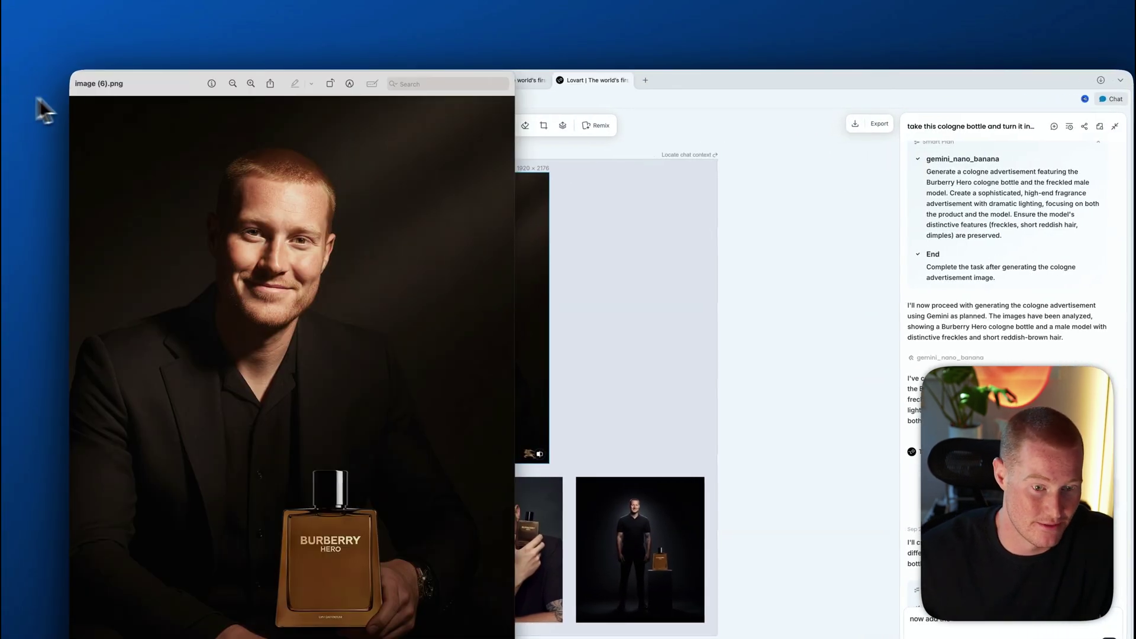
{"action": "left_click_drag", "start_coordinate": [225, 83], "coordinate": [486, 90]}
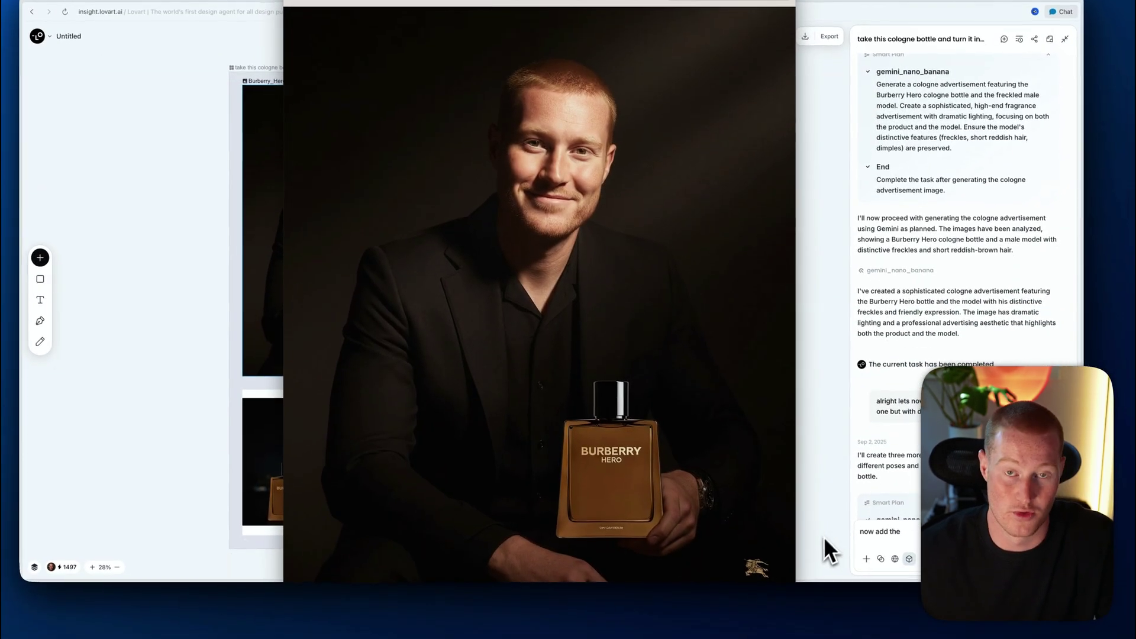
{"action": "key", "text": "super+w"}
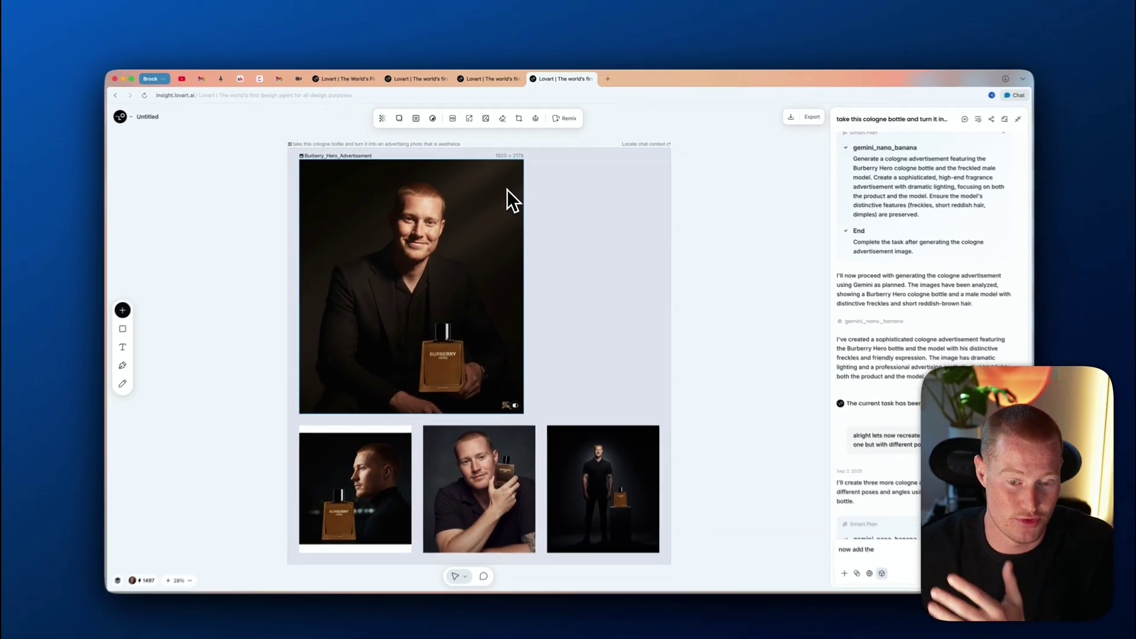
Examine the dark portrait ad and, in the other cologne project, the expanded square photo of the model for likeness and bottle detail
{"action": "scroll", "coordinate": [416, 210], "scroll_direction": "up", "scroll_amount": 3}
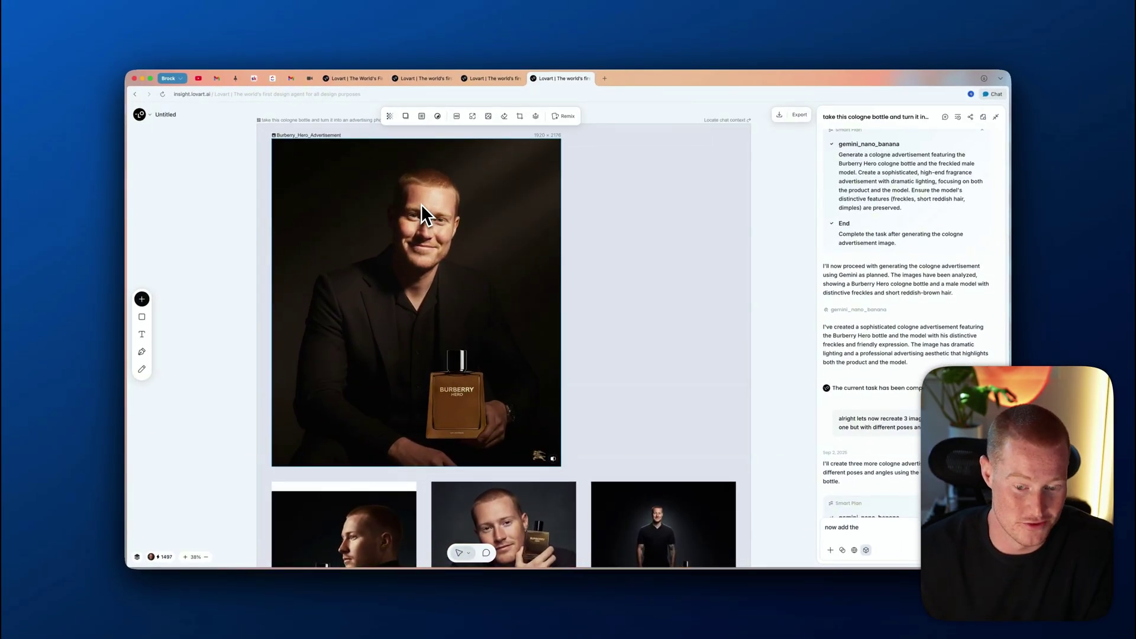
{"action": "scroll", "coordinate": [421, 203], "scroll_direction": "up", "scroll_amount": 2}
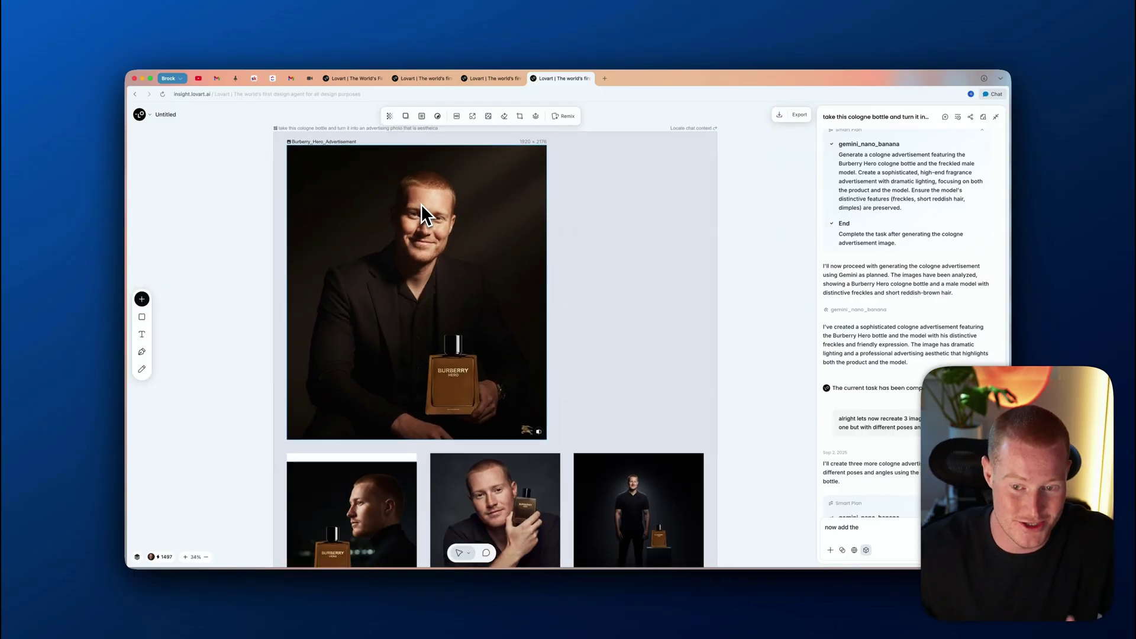
{"action": "scroll", "coordinate": [421, 204], "scroll_direction": "down", "scroll_amount": 1}
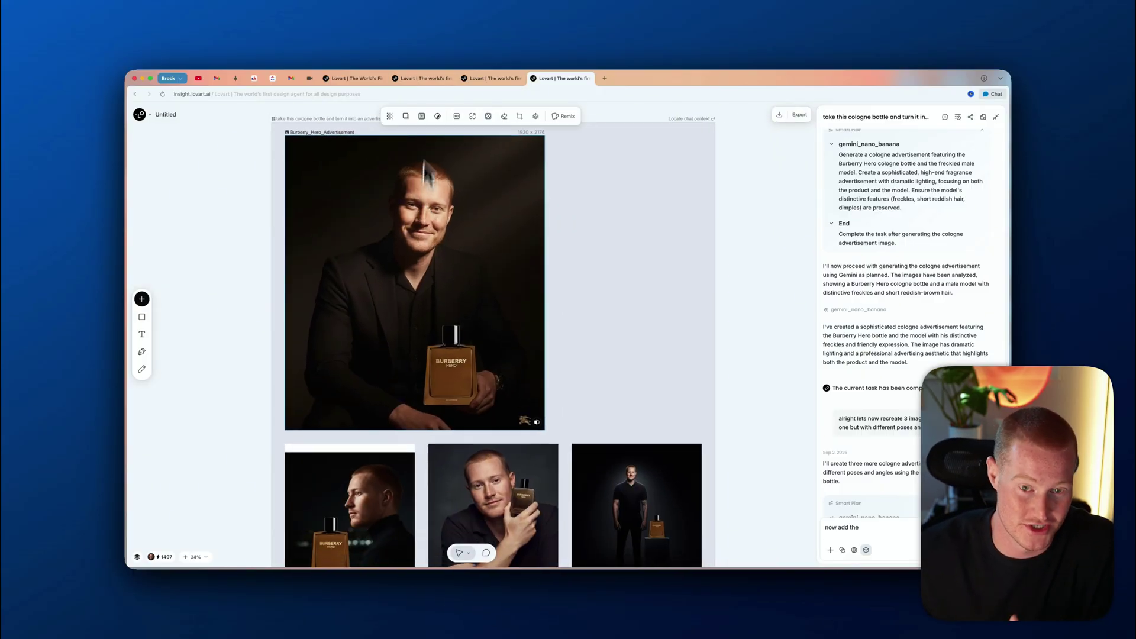
{"action": "left_click", "coordinate": [488, 81]}
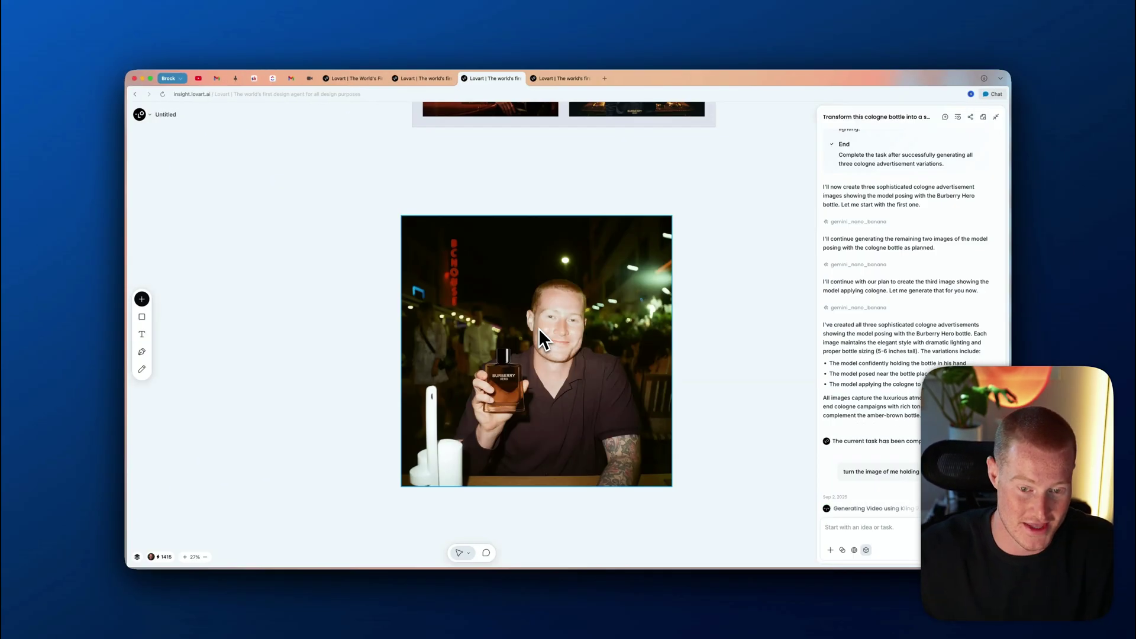
{"action": "scroll", "coordinate": [569, 343], "scroll_direction": "up", "scroll_amount": 5}
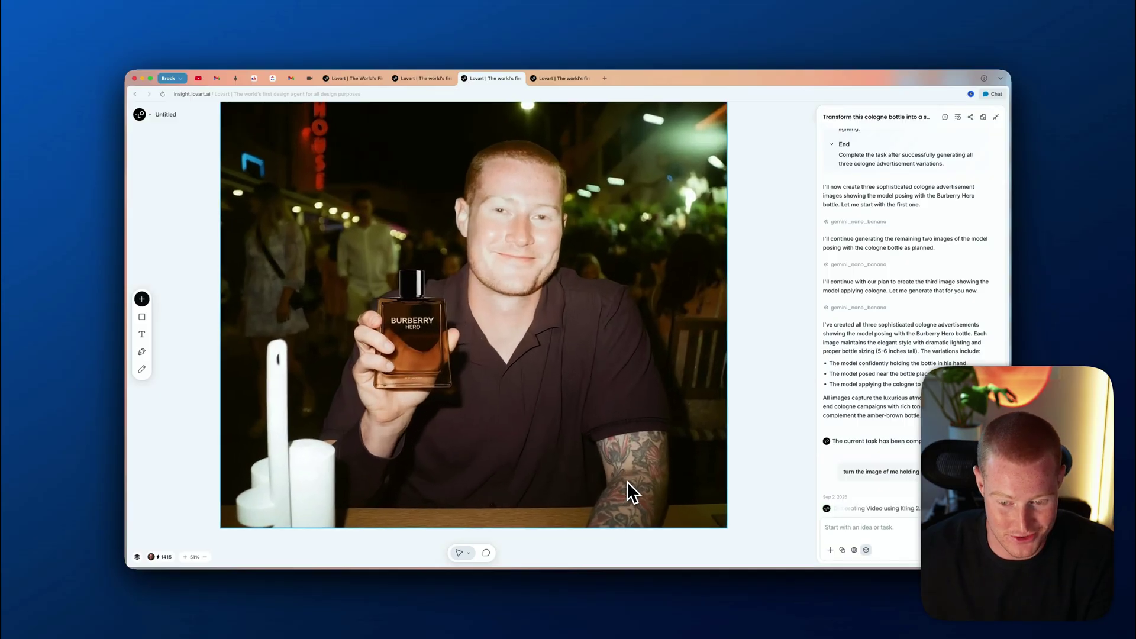
{"action": "scroll", "coordinate": [627, 481], "scroll_direction": "up", "scroll_amount": 1}
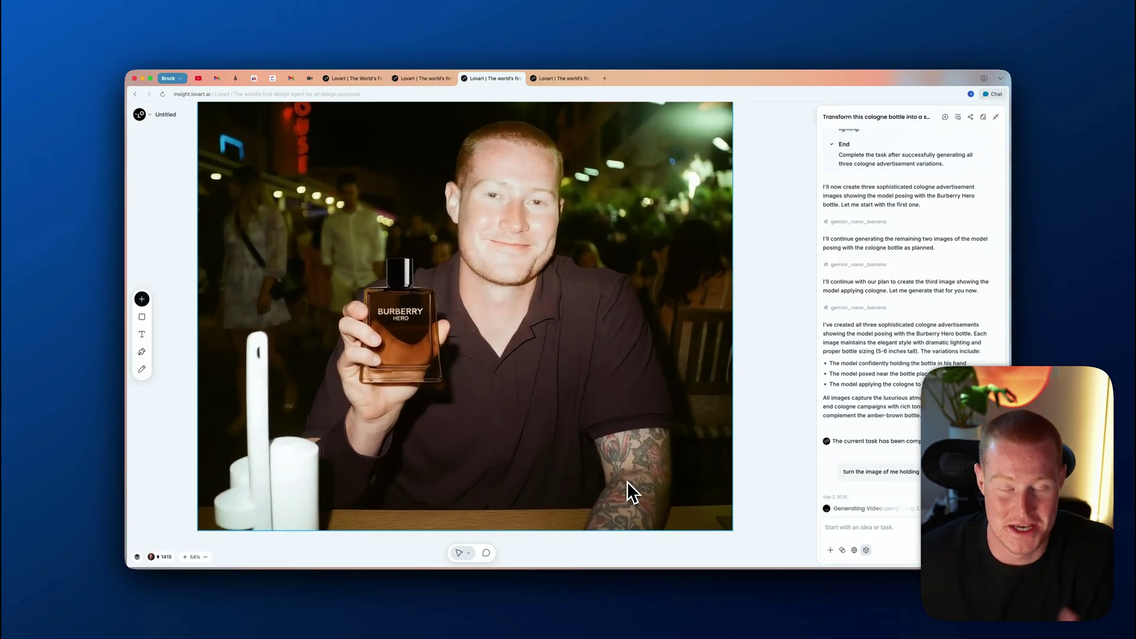
{"action": "scroll", "coordinate": [627, 481], "scroll_direction": "down", "scroll_amount": 3}
{"action": "scroll", "coordinate": [631, 467], "scroll_direction": "down", "scroll_amount": 2}
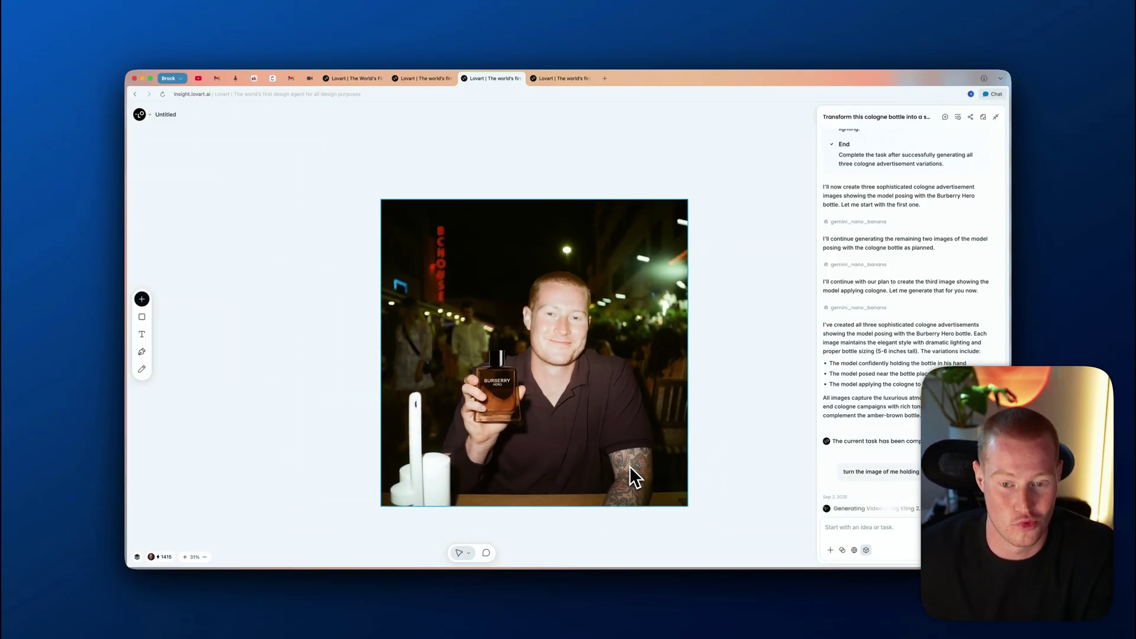
{"action": "scroll", "coordinate": [631, 467], "scroll_direction": "up", "scroll_amount": 5}
{"action": "scroll", "coordinate": [630, 467], "scroll_direction": "down", "scroll_amount": 3}
{"action": "scroll", "coordinate": [630, 467], "scroll_direction": "down", "scroll_amount": 2}
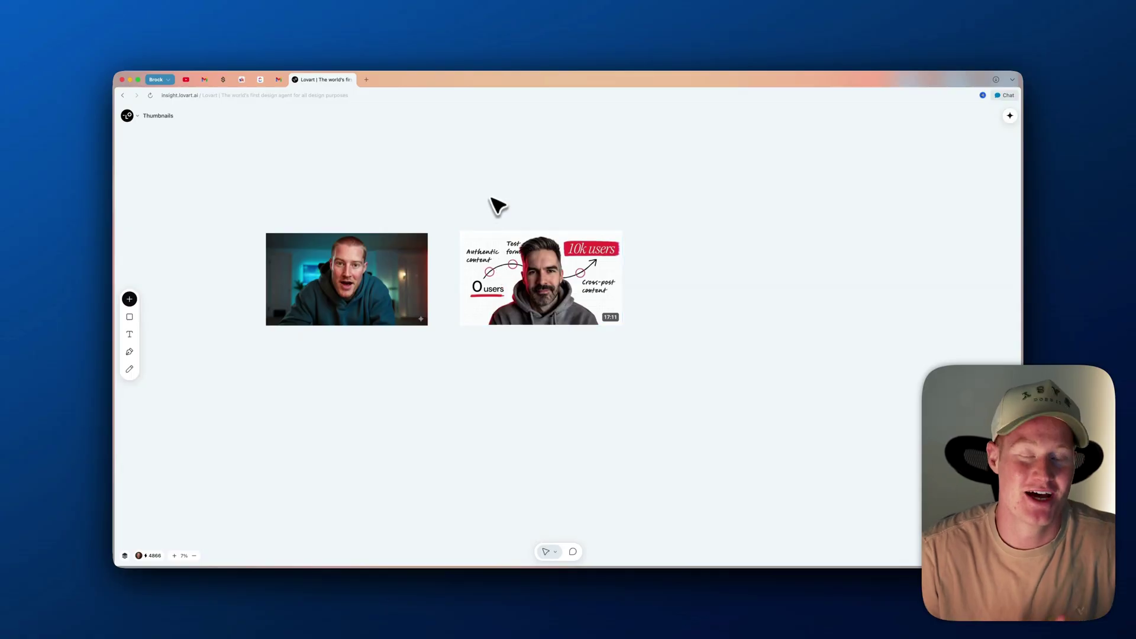
{"action": "scroll", "coordinate": [498, 203], "scroll_direction": "up", "scroll_amount": 3}
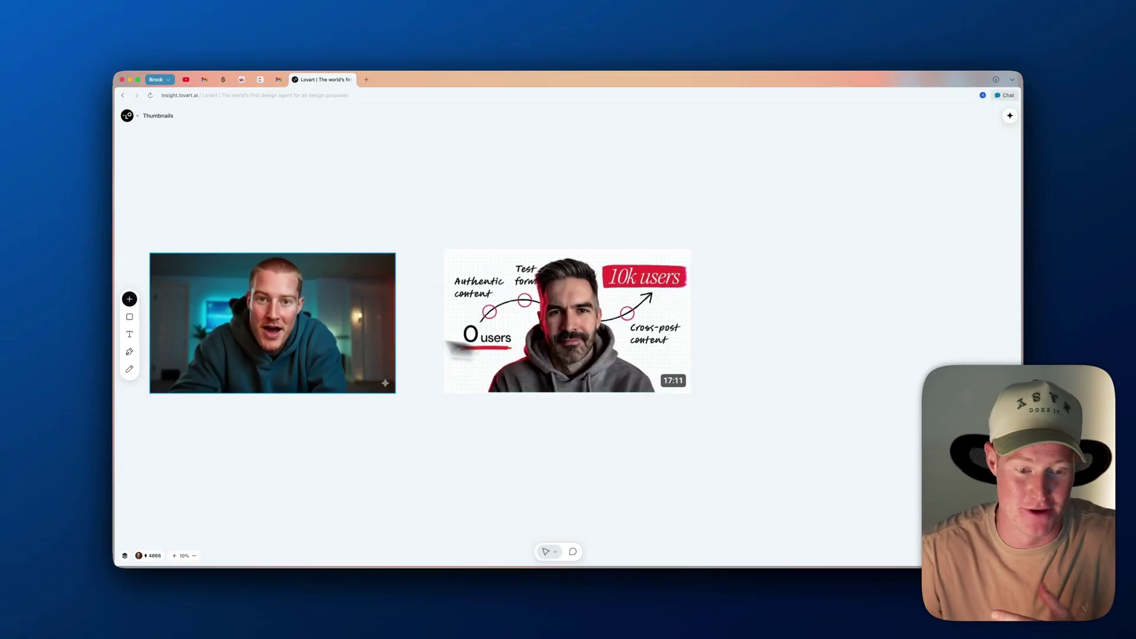
{"action": "left_click", "coordinate": [214, 317]}
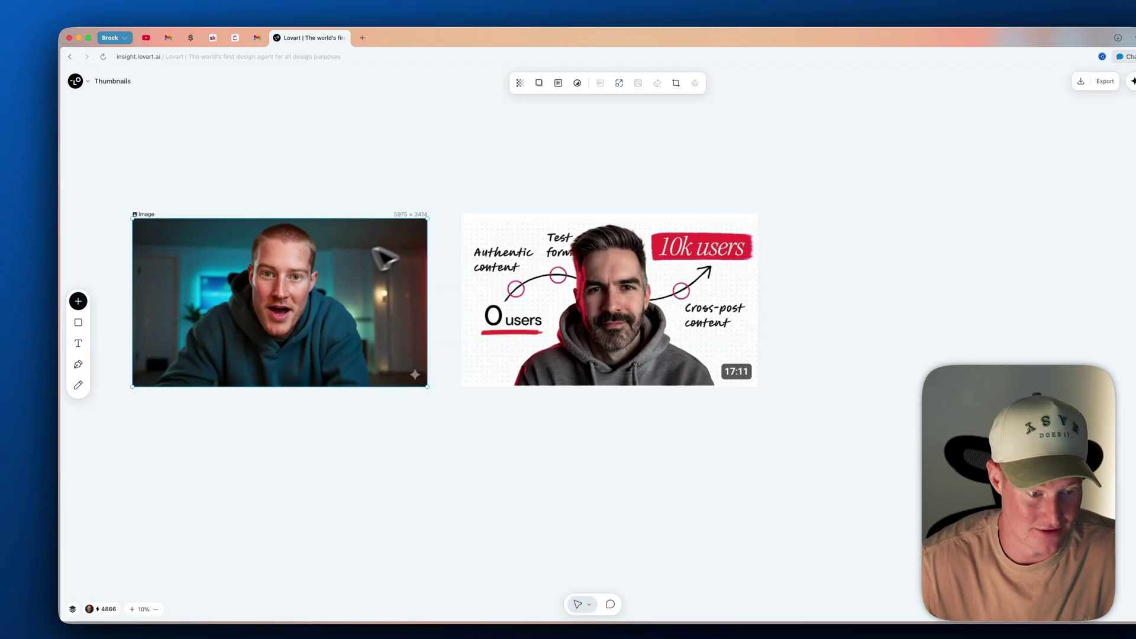
{"action": "left_click", "coordinate": [571, 564]}
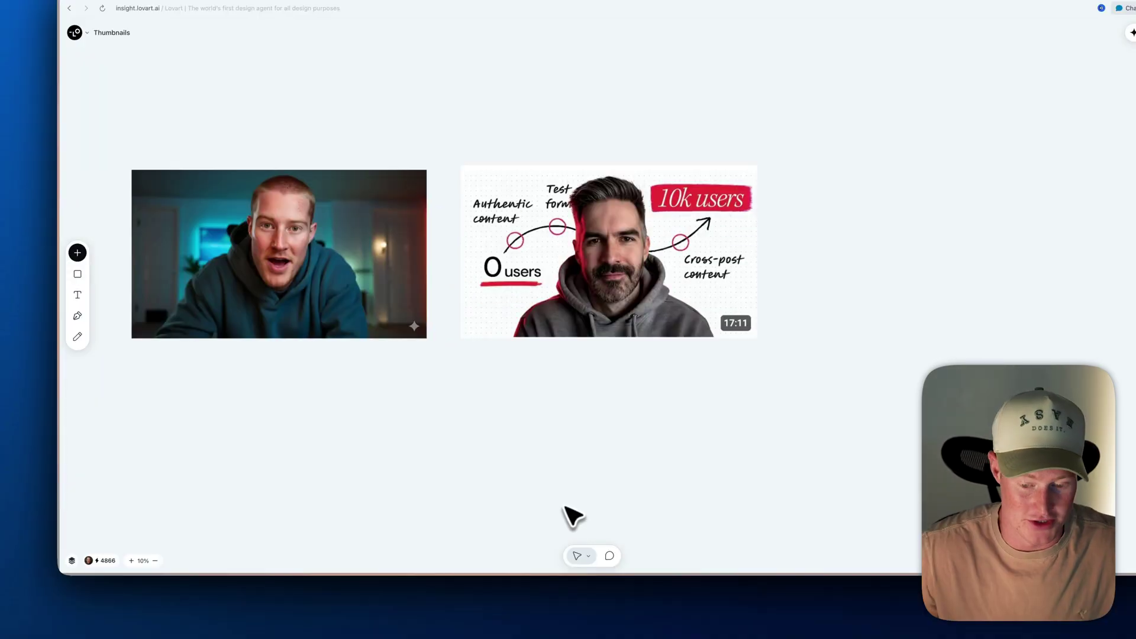
{"action": "left_click", "coordinate": [610, 556]}
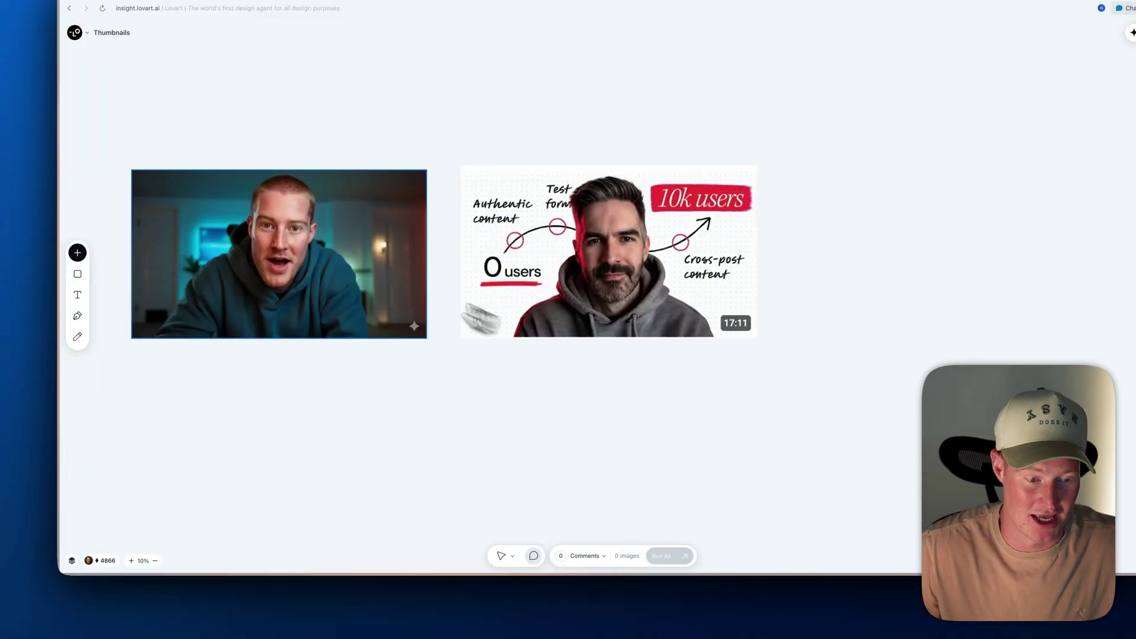
Draw a curved arrow from the hoodie portrait to the thumbnail and add the text "Take this image of me and replace the guy in the thumbnail with it"
{"action": "left_click", "coordinate": [74, 346]}
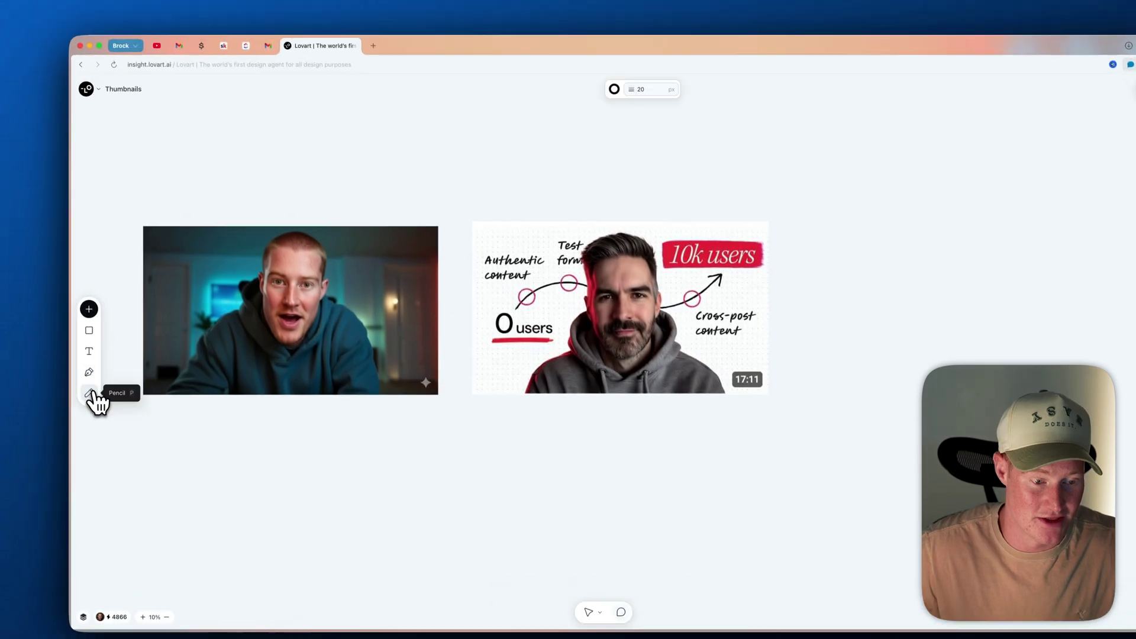
{"action": "left_click_drag", "start_coordinate": [276, 165], "coordinate": [398, 111]}
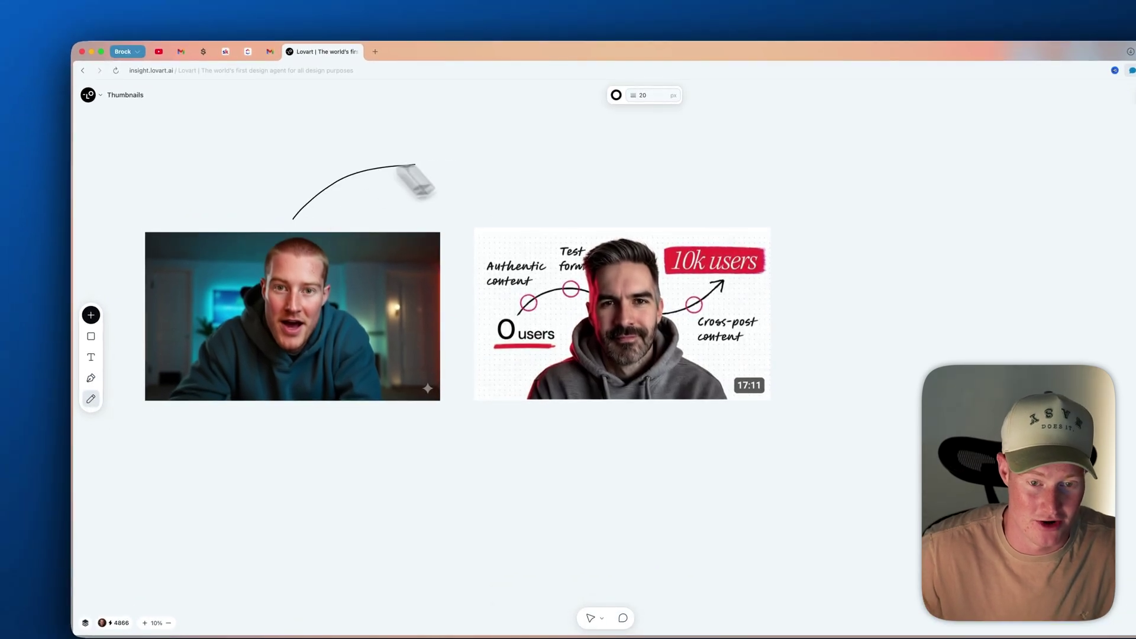
{"action": "mouse_move", "coordinate": [414, 166]}
{"action": "left_mouse_down"}
{"action": "mouse_move", "coordinate": [544, 182]}
{"action": "mouse_move", "coordinate": [594, 201]}
{"action": "left_mouse_up"}
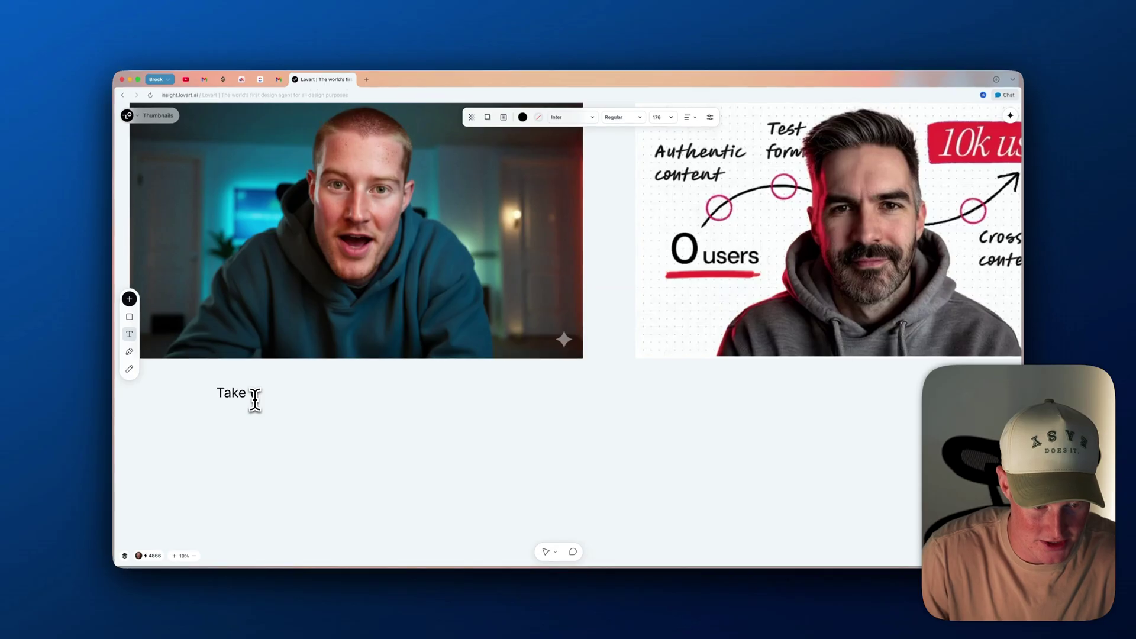
{"action": "type", "text": "this image of me and replace the guy in the thumbnail with it"}
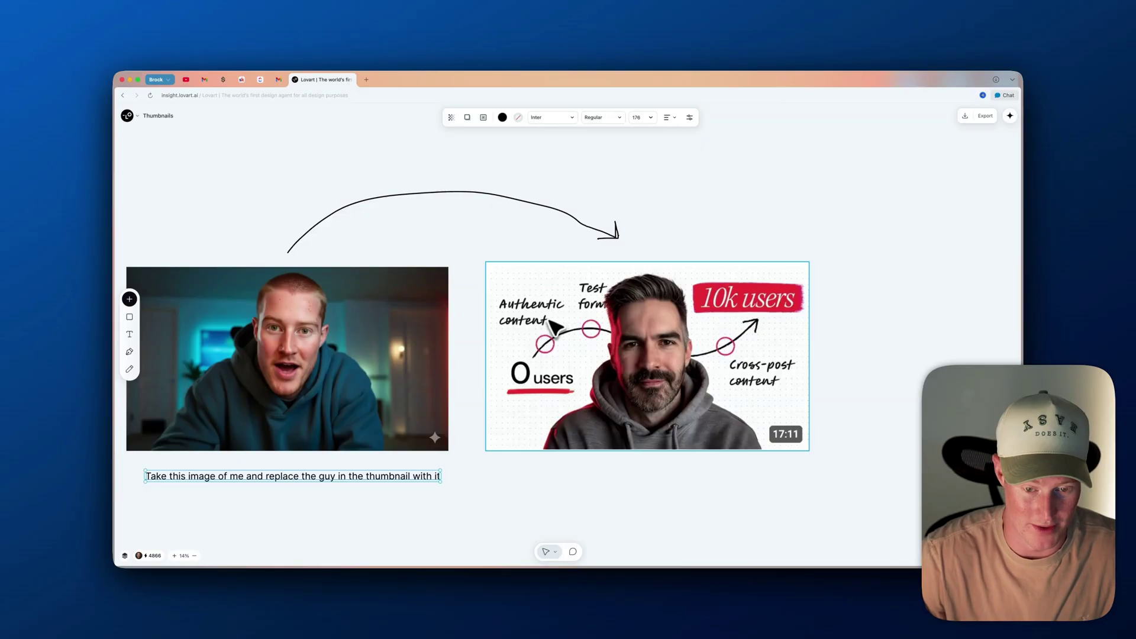
Comment on the area around both images, asking to replace the guy in #3 with #2, embedding that same image without generating a different version
{"action": "scroll", "coordinate": [563, 456], "scroll_direction": "down", "scroll_amount": 3}
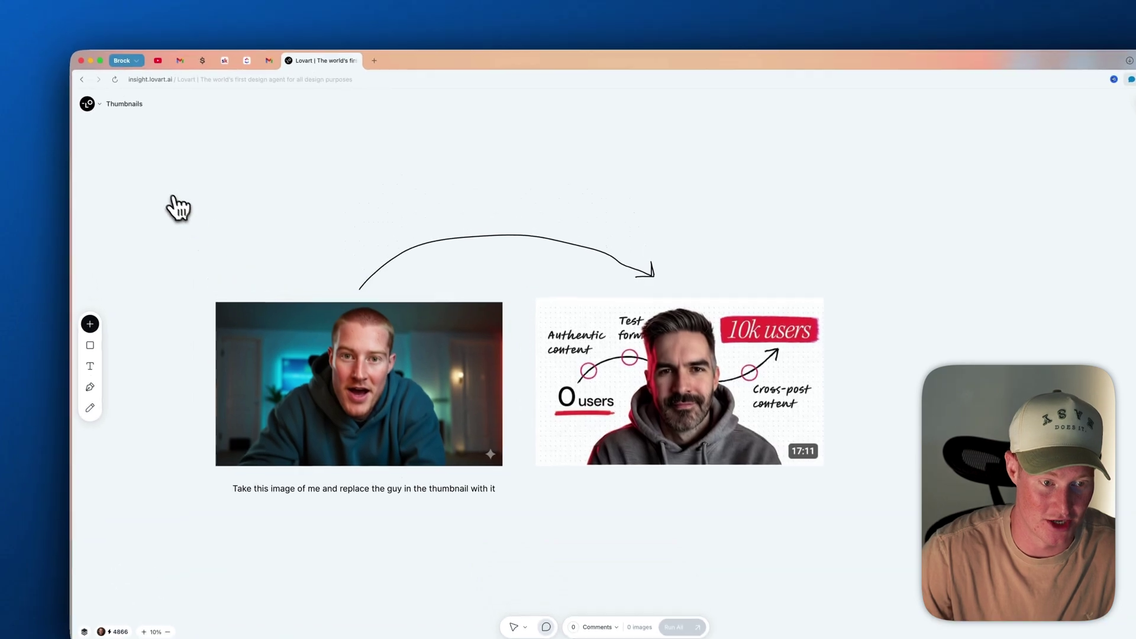
{"action": "left_click_drag", "start_coordinate": [137, 115], "coordinate": [835, 500]}
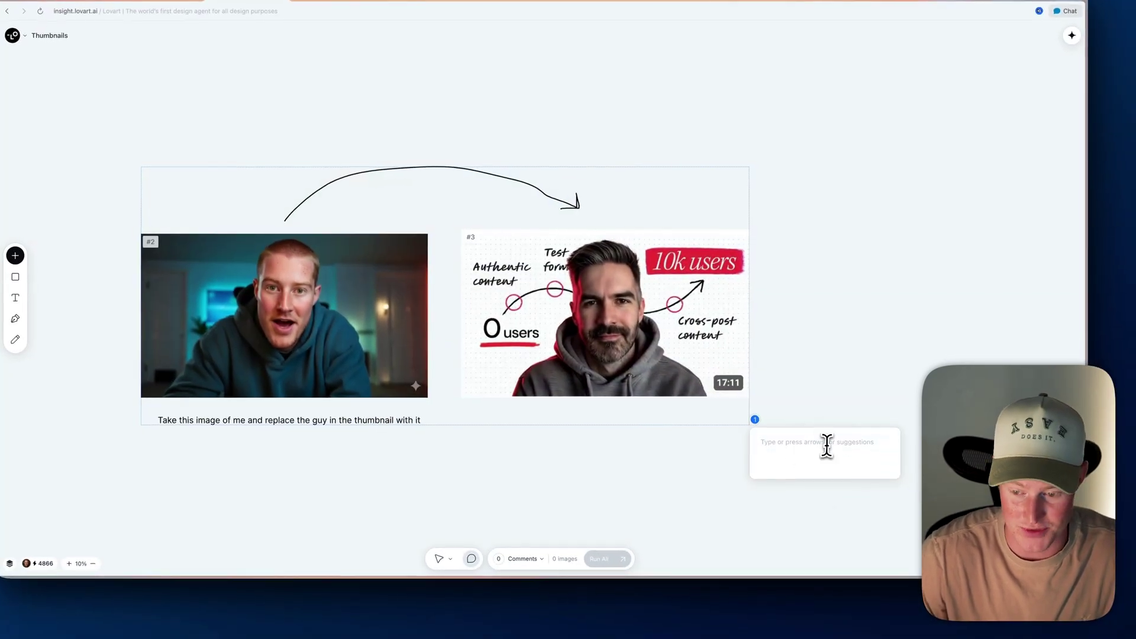
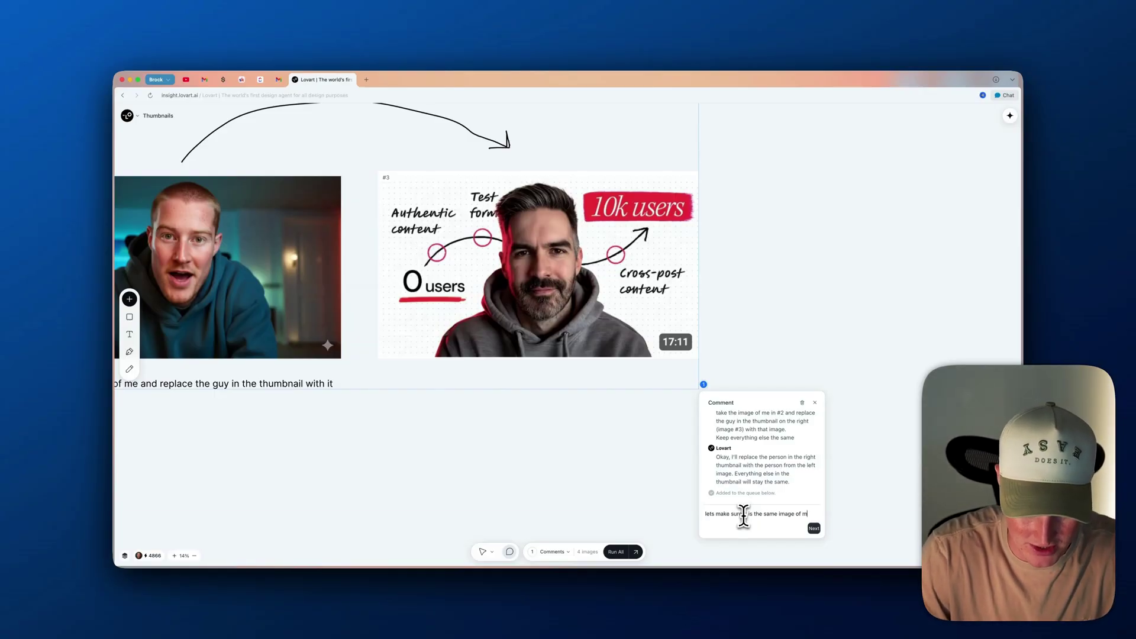
{"action": "type", "text": "the left. Dont generate a diff"}
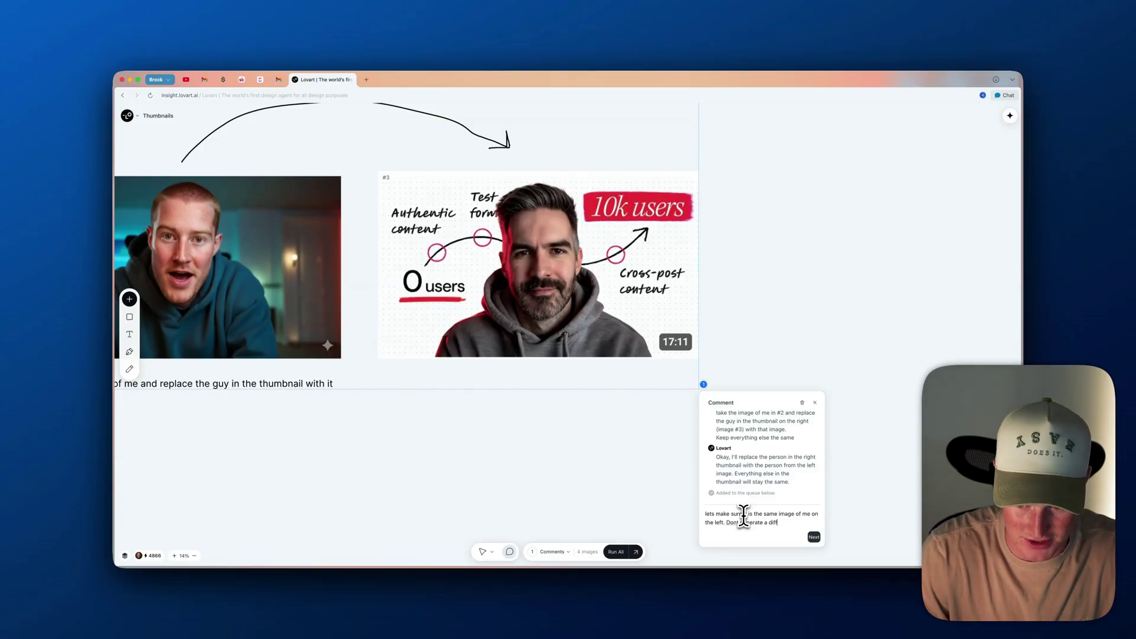
{"action": "type", "text": " of me, instead embed that image into the"}
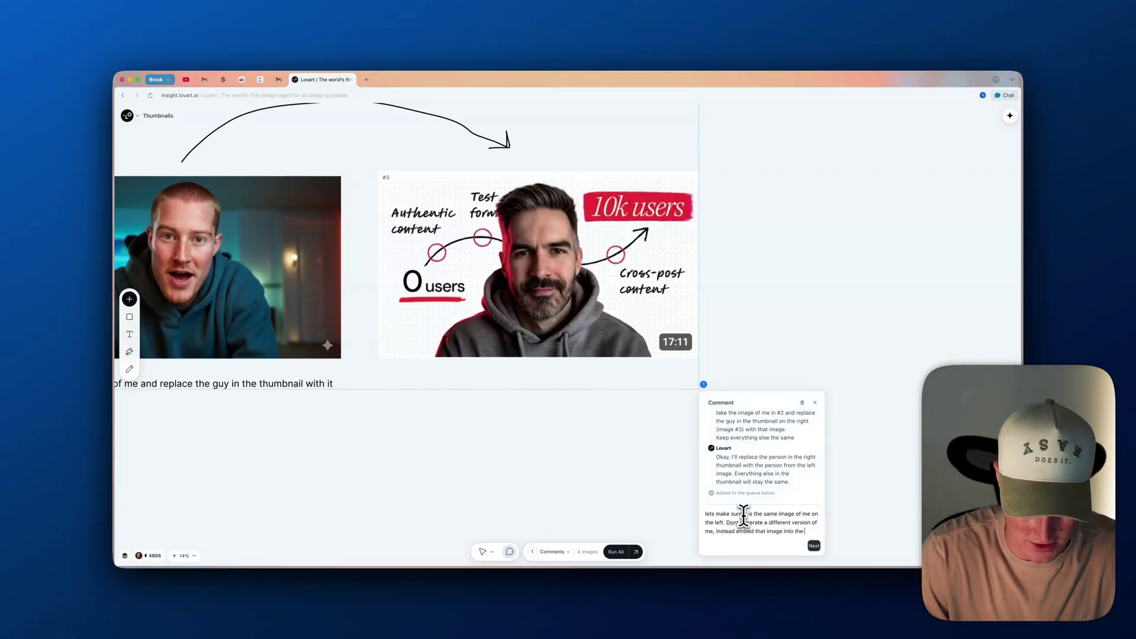
{"action": "type", "text": " thumbnail"}
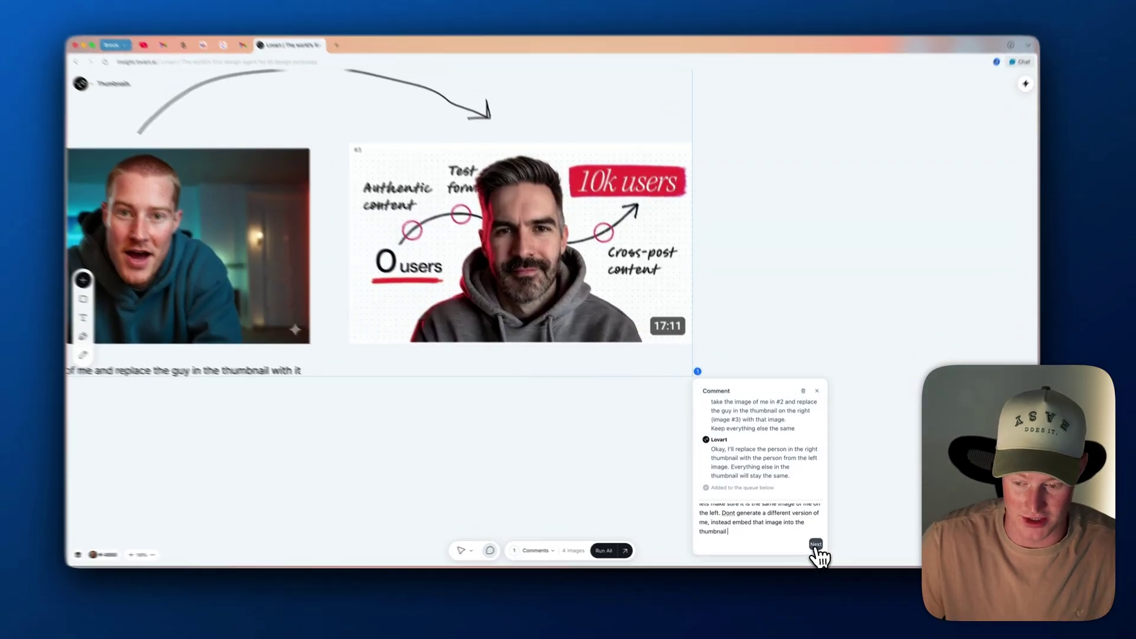
{"action": "left_click", "coordinate": [813, 545]}
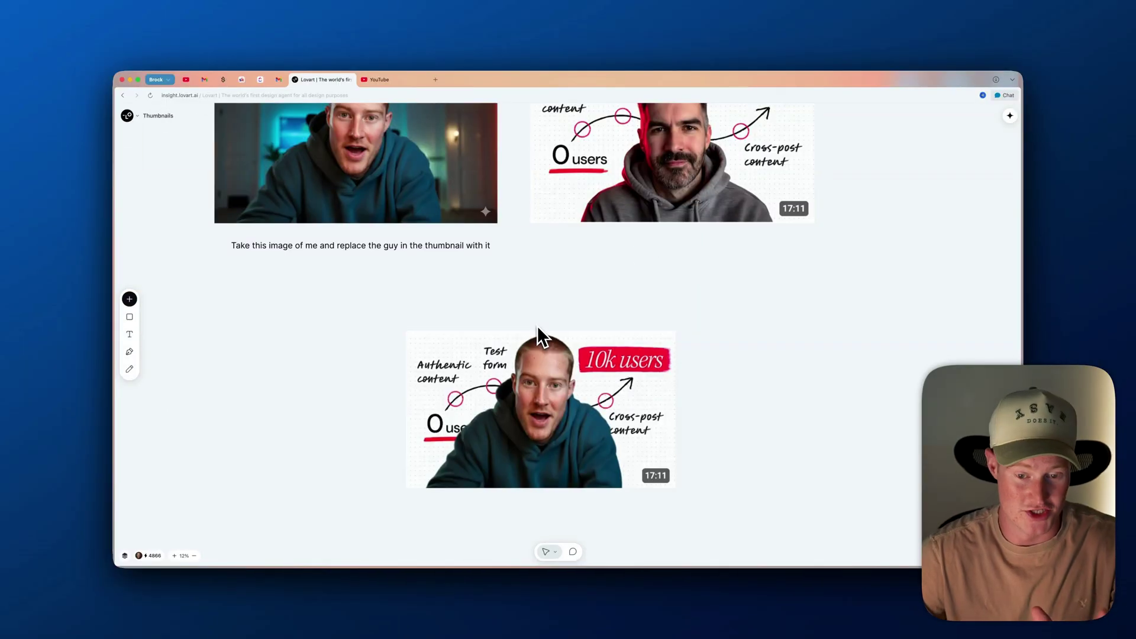
Compare the generated thumbnail with its sources, and run a comment on it asking to change the "10k Users" text to "Vibe Code"
{"action": "scroll", "coordinate": [537, 326], "scroll_direction": "up", "scroll_amount": 2}
{"action": "scroll", "coordinate": [483, 302], "scroll_direction": "down", "scroll_amount": 4}
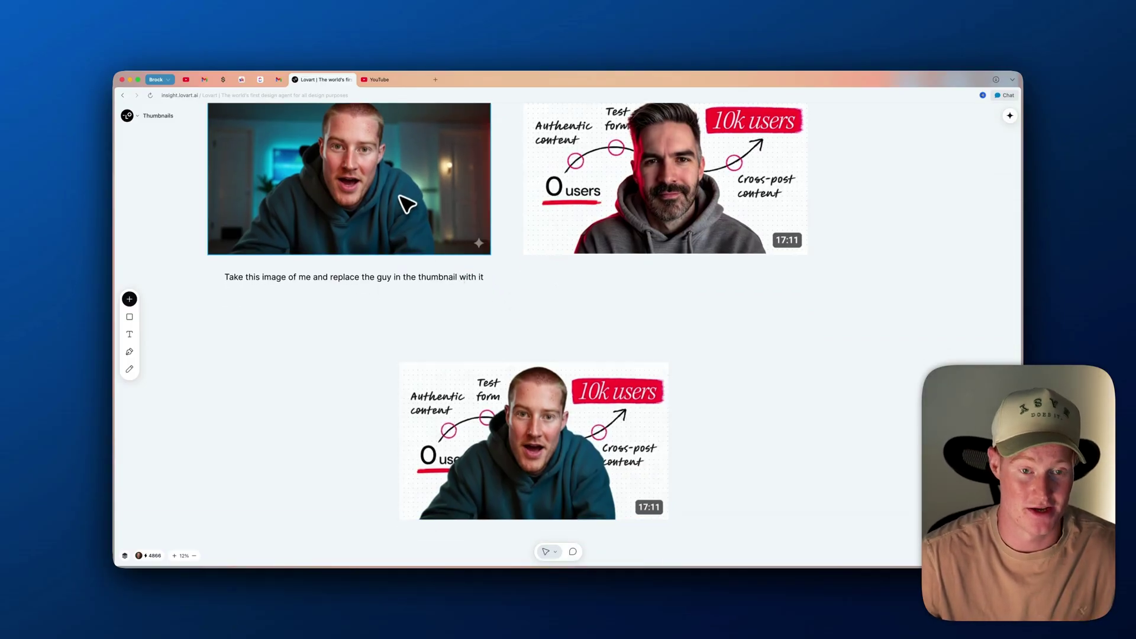
{"action": "scroll", "coordinate": [406, 202], "scroll_direction": "up", "scroll_amount": 1}
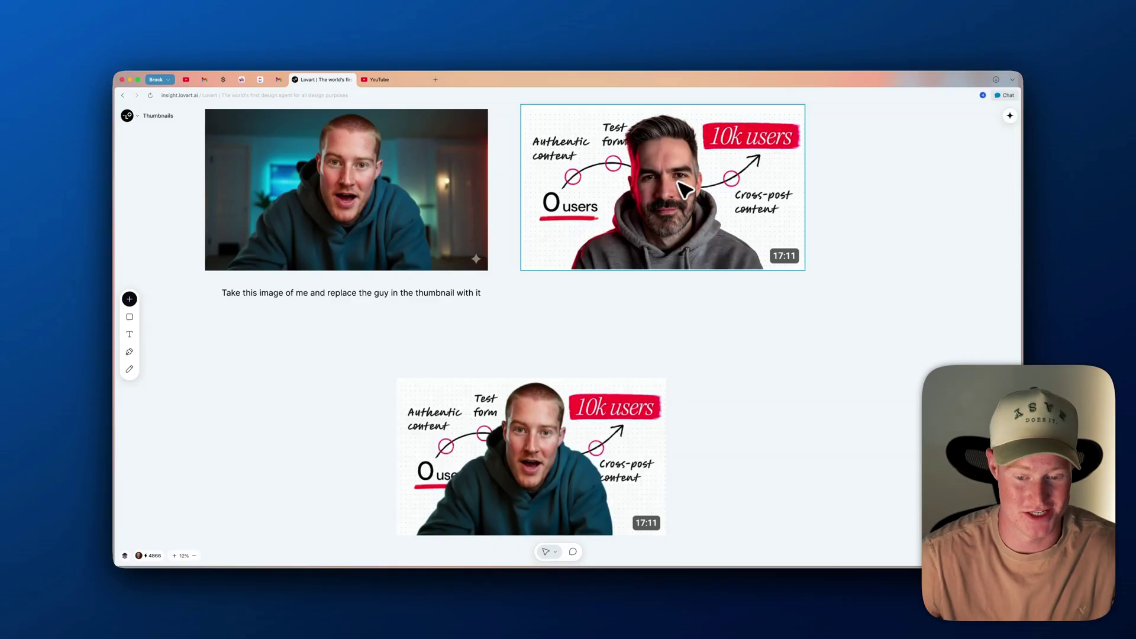
{"action": "scroll", "coordinate": [619, 286], "scroll_direction": "down", "scroll_amount": 8}
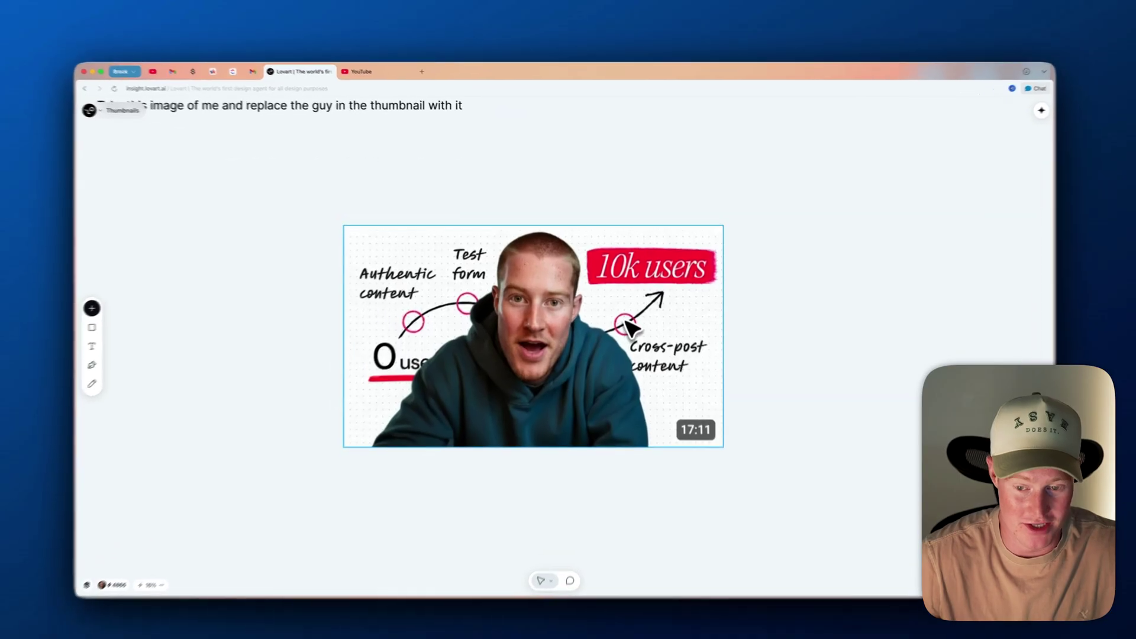
{"action": "left_click", "coordinate": [627, 324]}
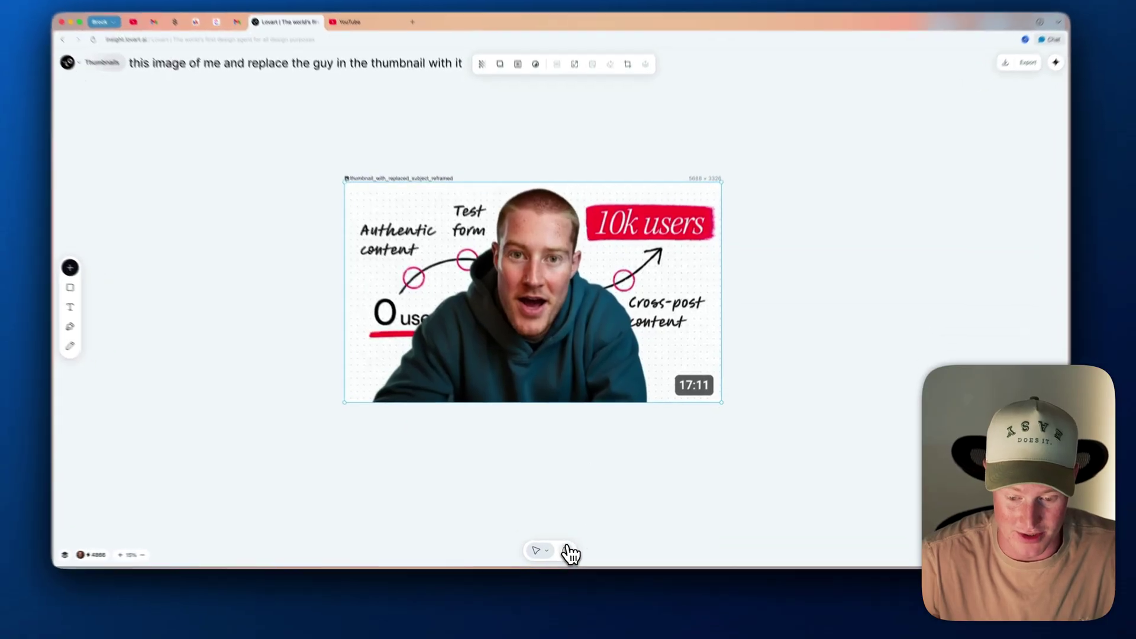
{"action": "left_click", "coordinate": [573, 551]}
{"action": "left_click", "coordinate": [622, 364]}
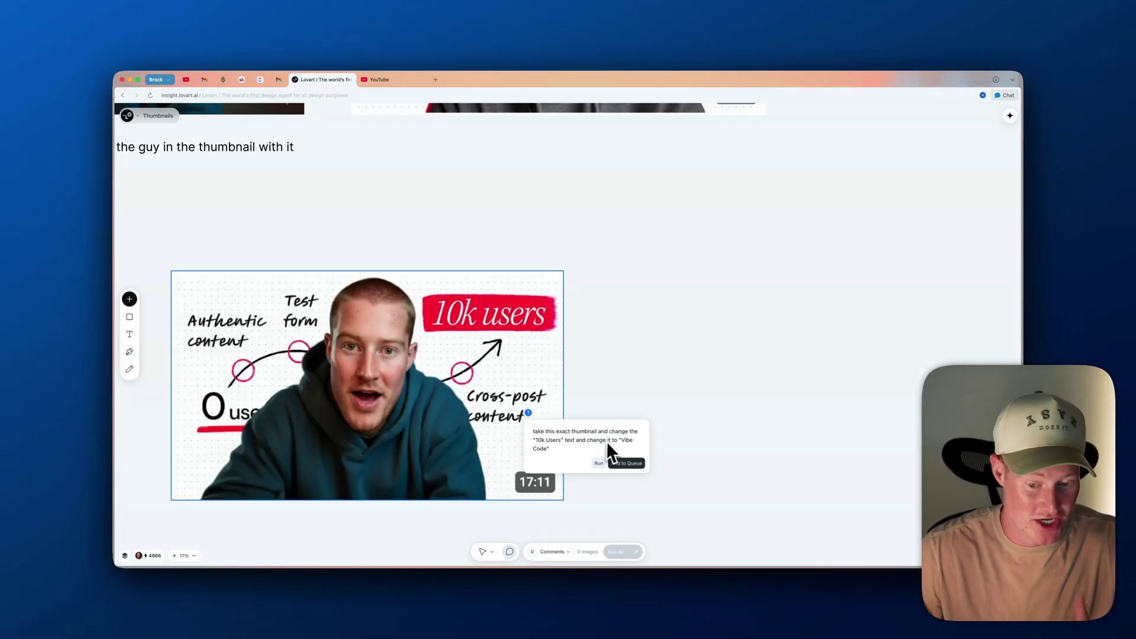
{"action": "left_click", "coordinate": [599, 464]}
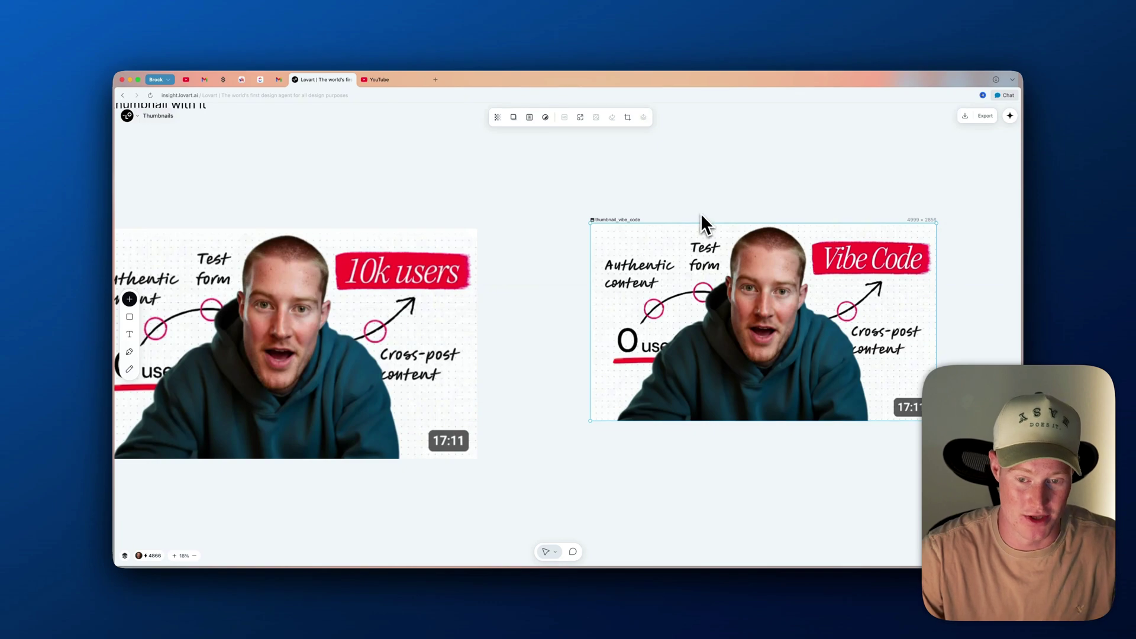
Export the "Vibe Code" thumbnail and open the downloaded image
{"action": "scroll", "coordinate": [407, 358], "scroll_direction": "right", "scroll_amount": 5}
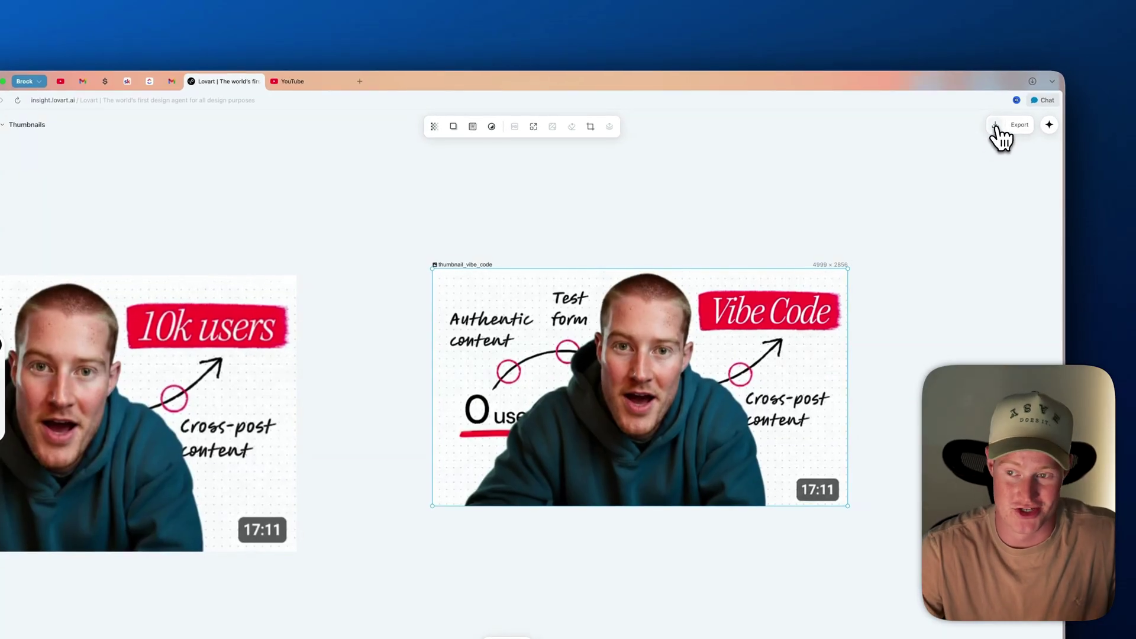
{"action": "left_click", "coordinate": [996, 126]}
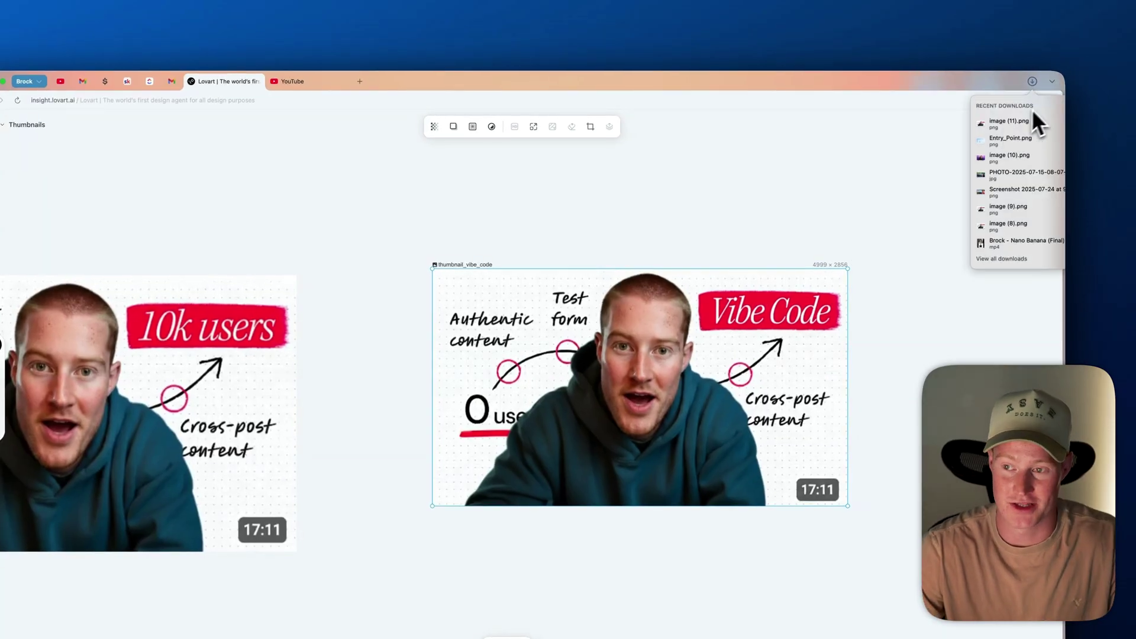
{"action": "left_click", "coordinate": [1007, 123]}
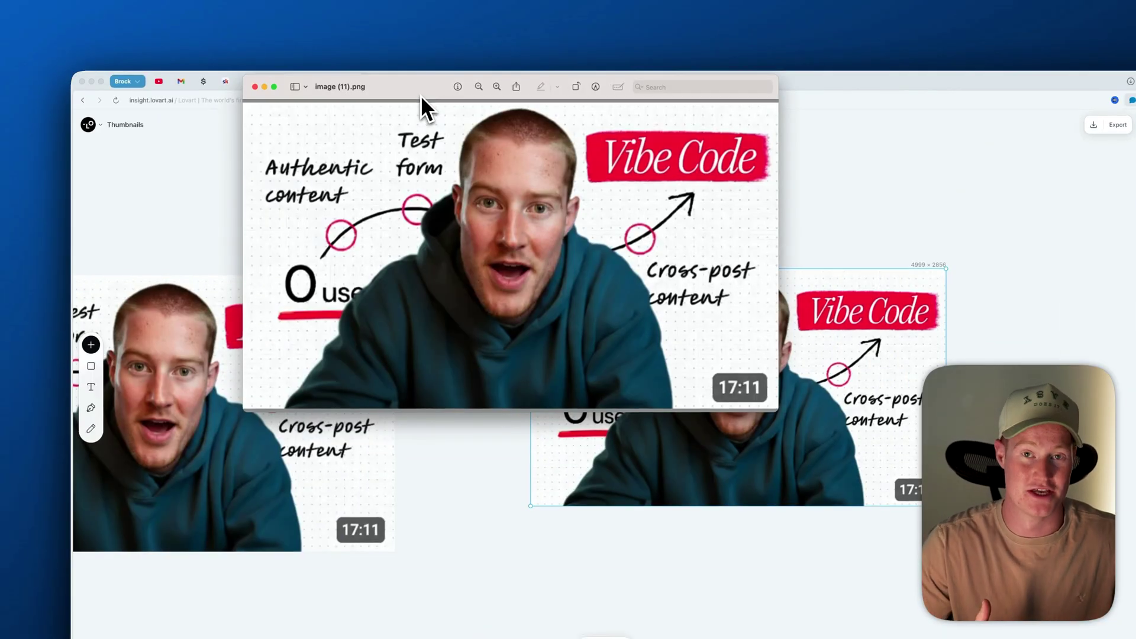